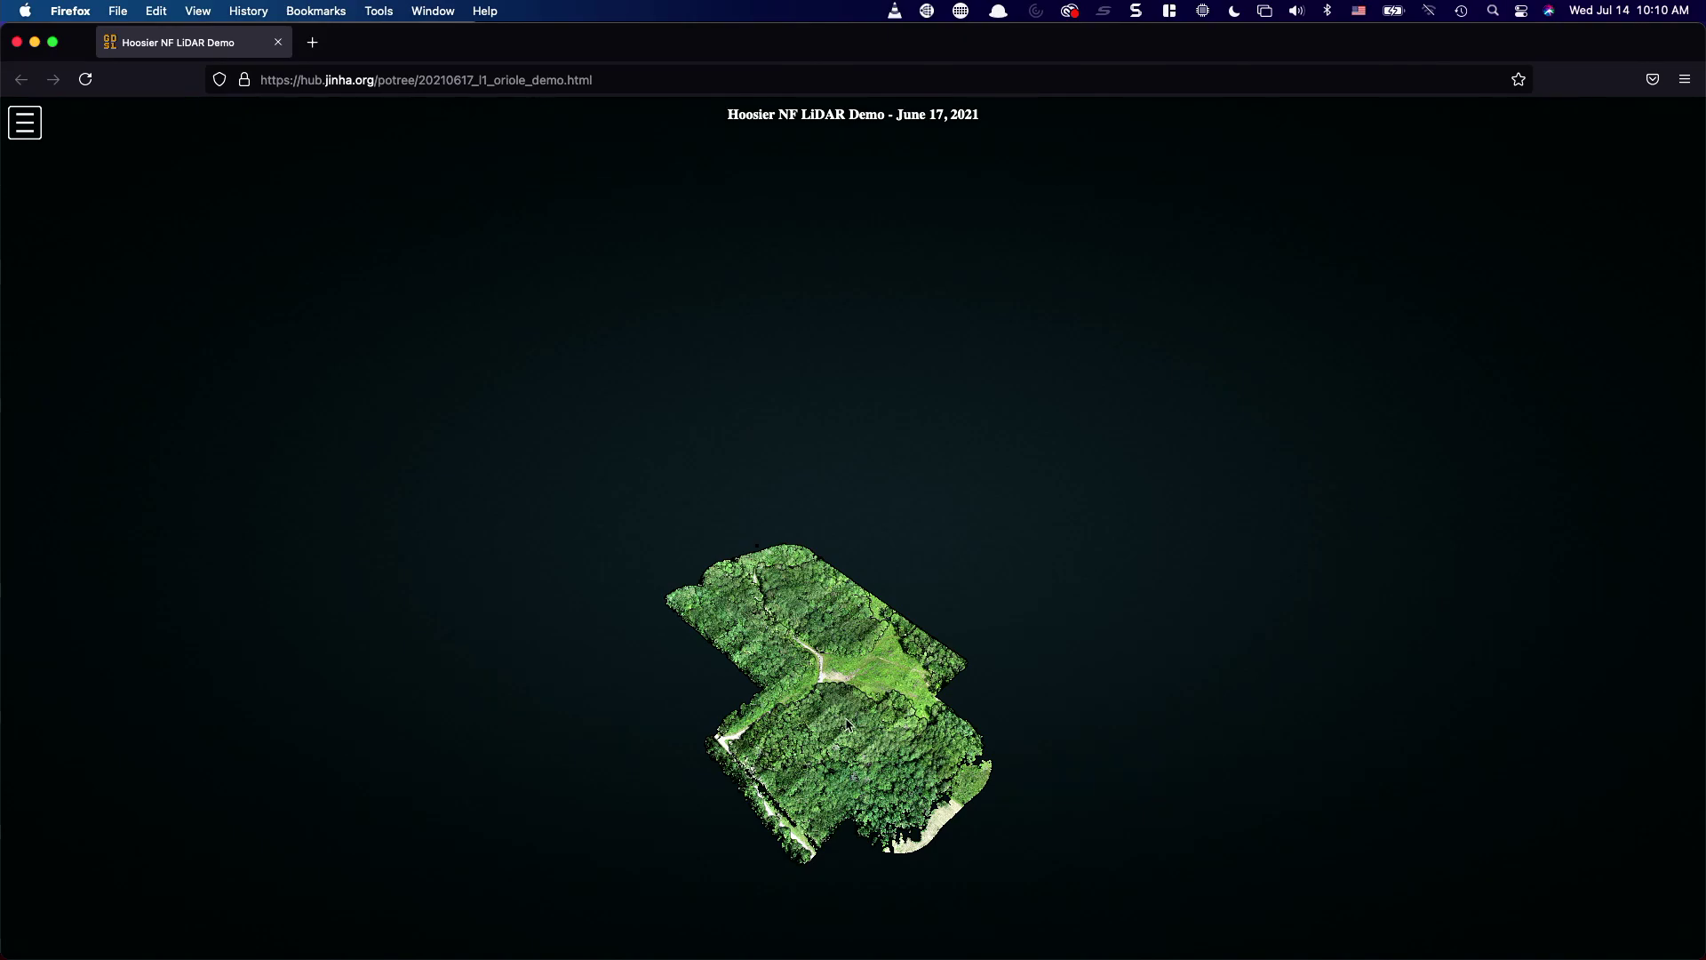
- Examine the overall extent of the forest point cloud at several distances and positions
scroll(847, 724, "up", 5)
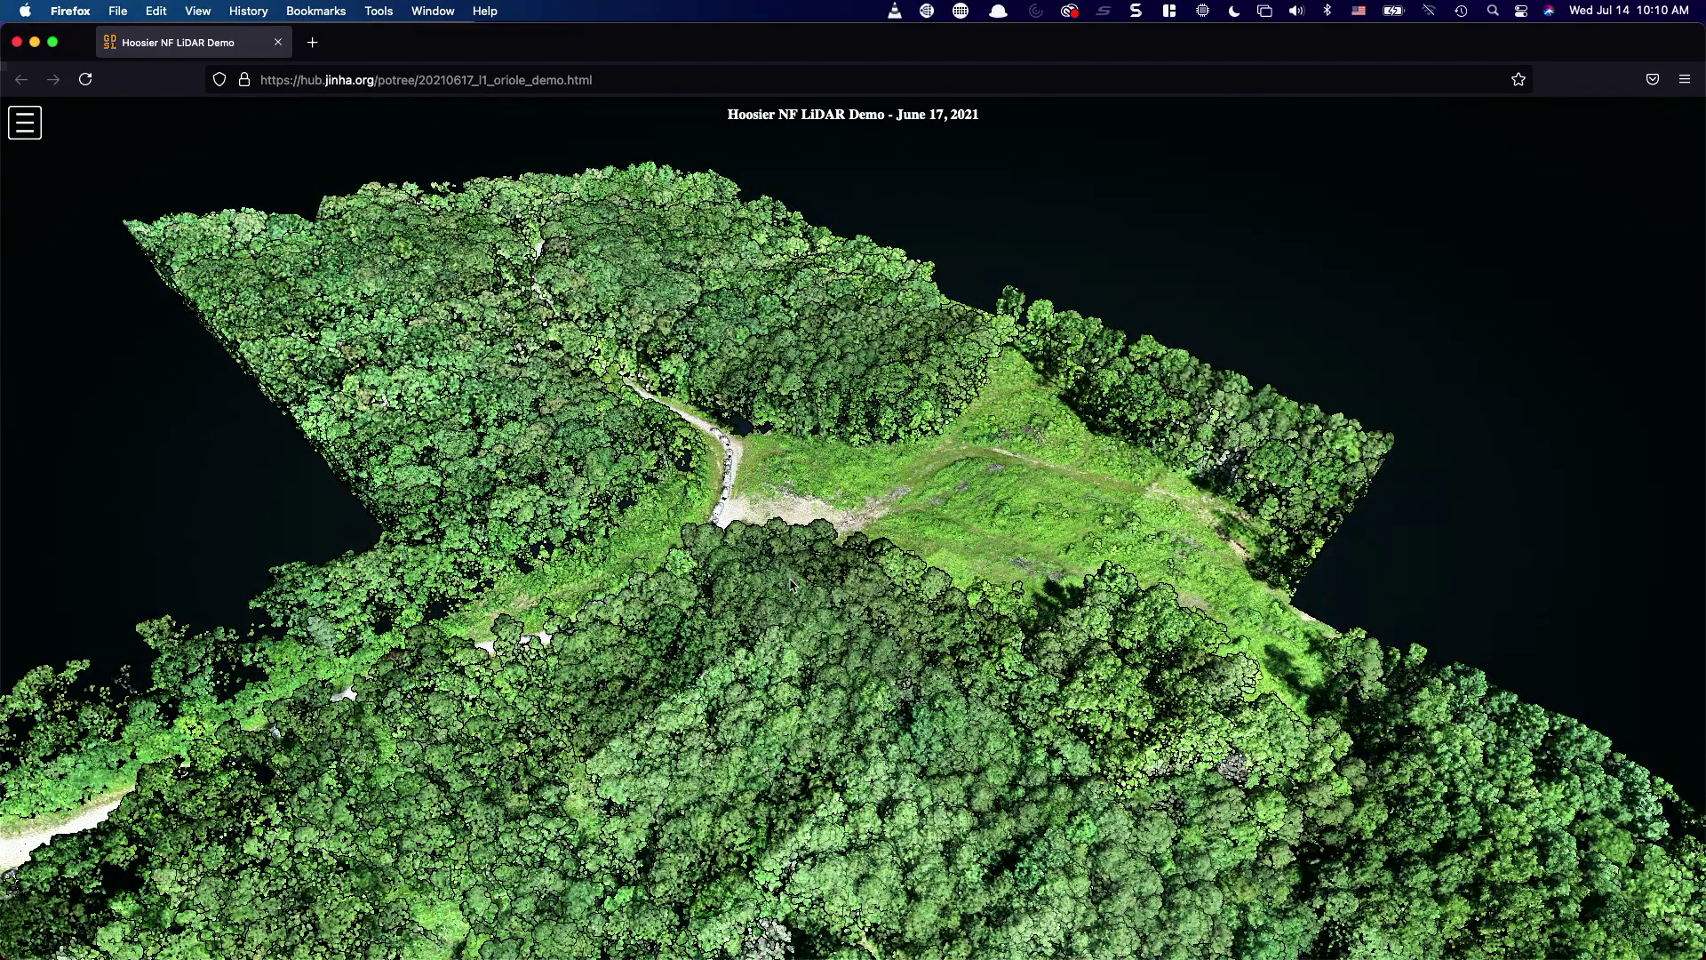
scroll(792, 584, "down", 8)
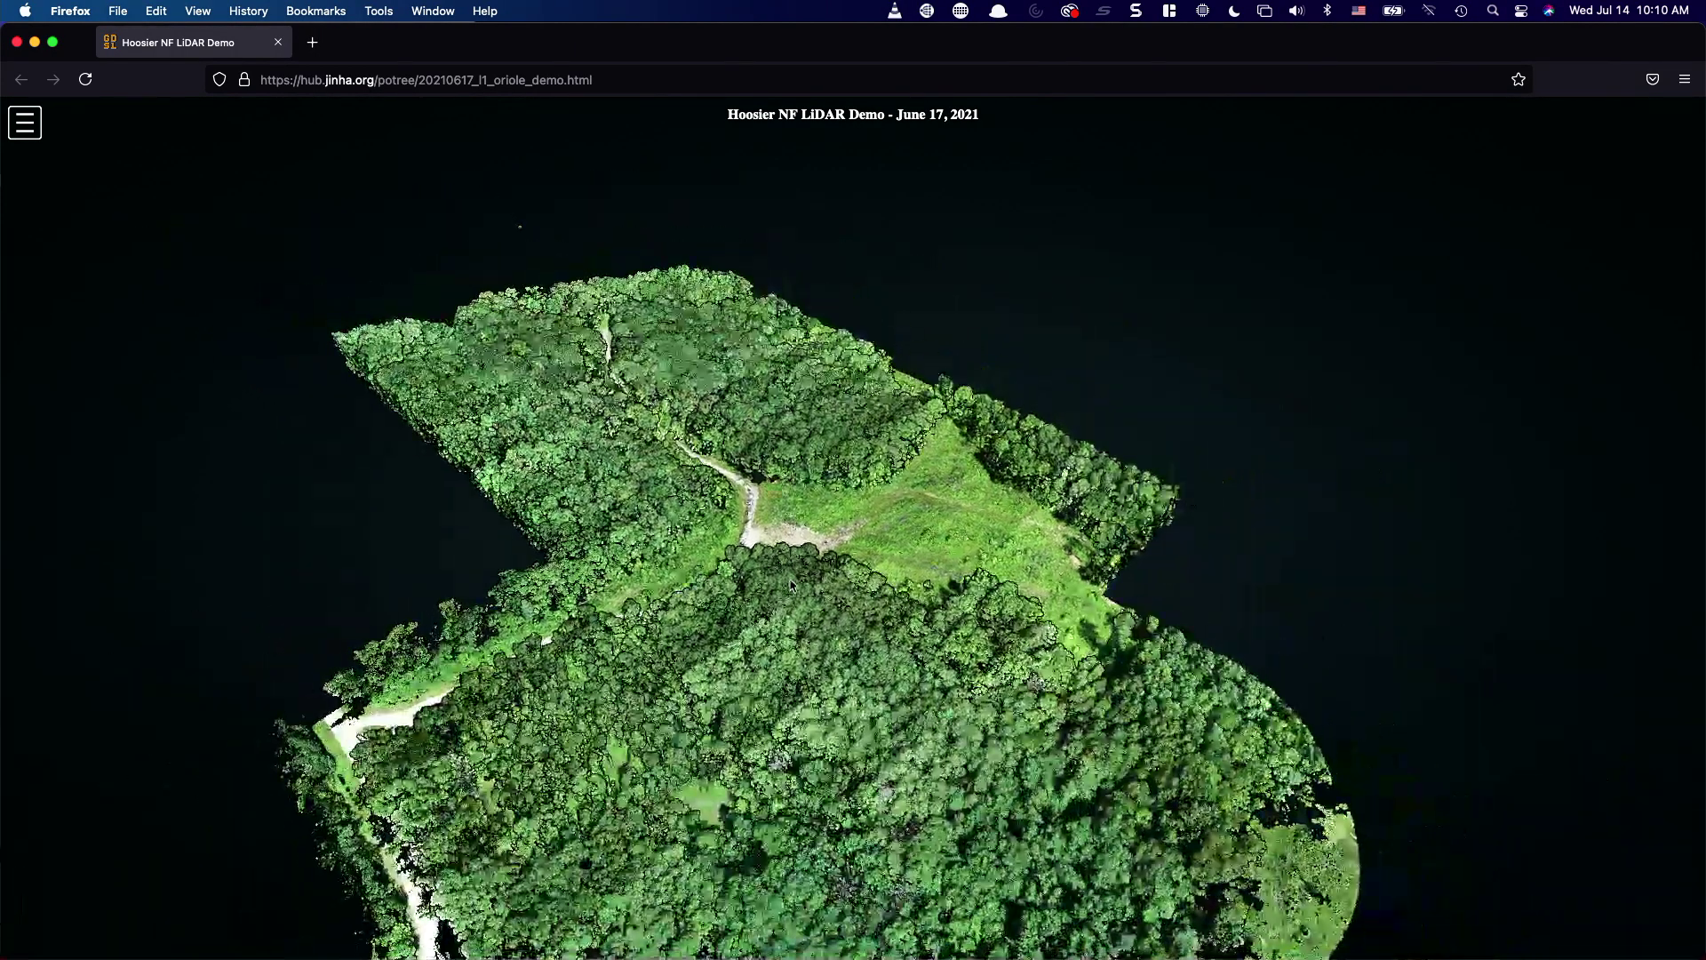
scroll(791, 584, "up", 5)
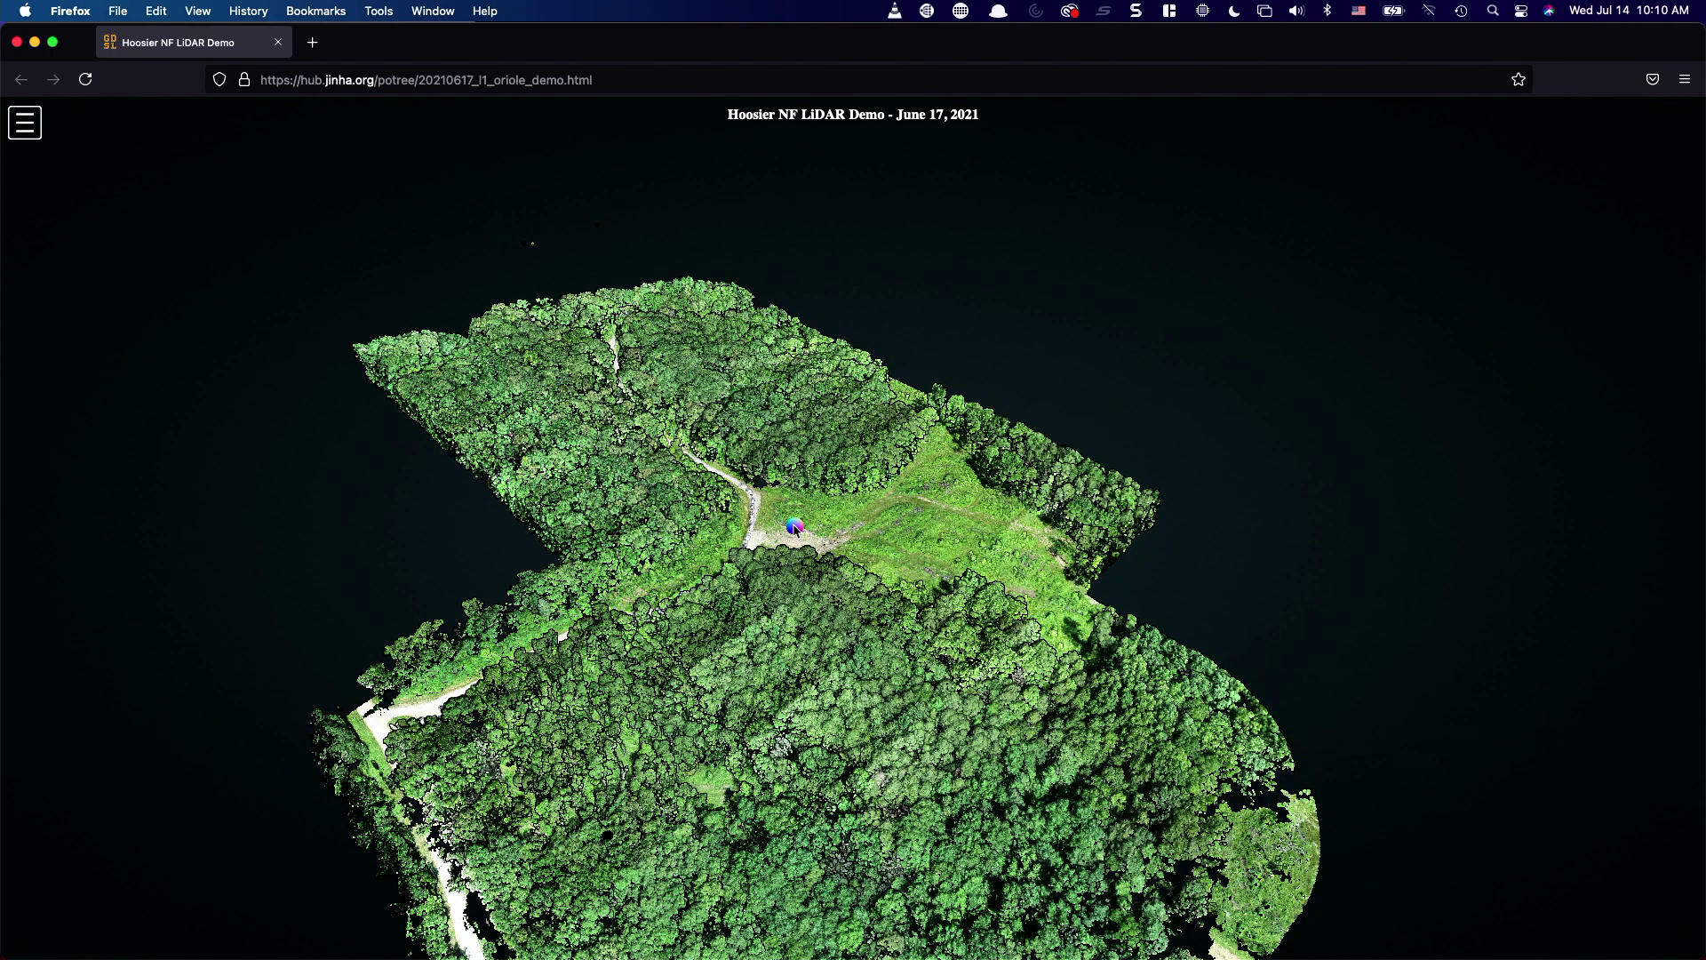
left_click_drag(795, 527, 676, 523)
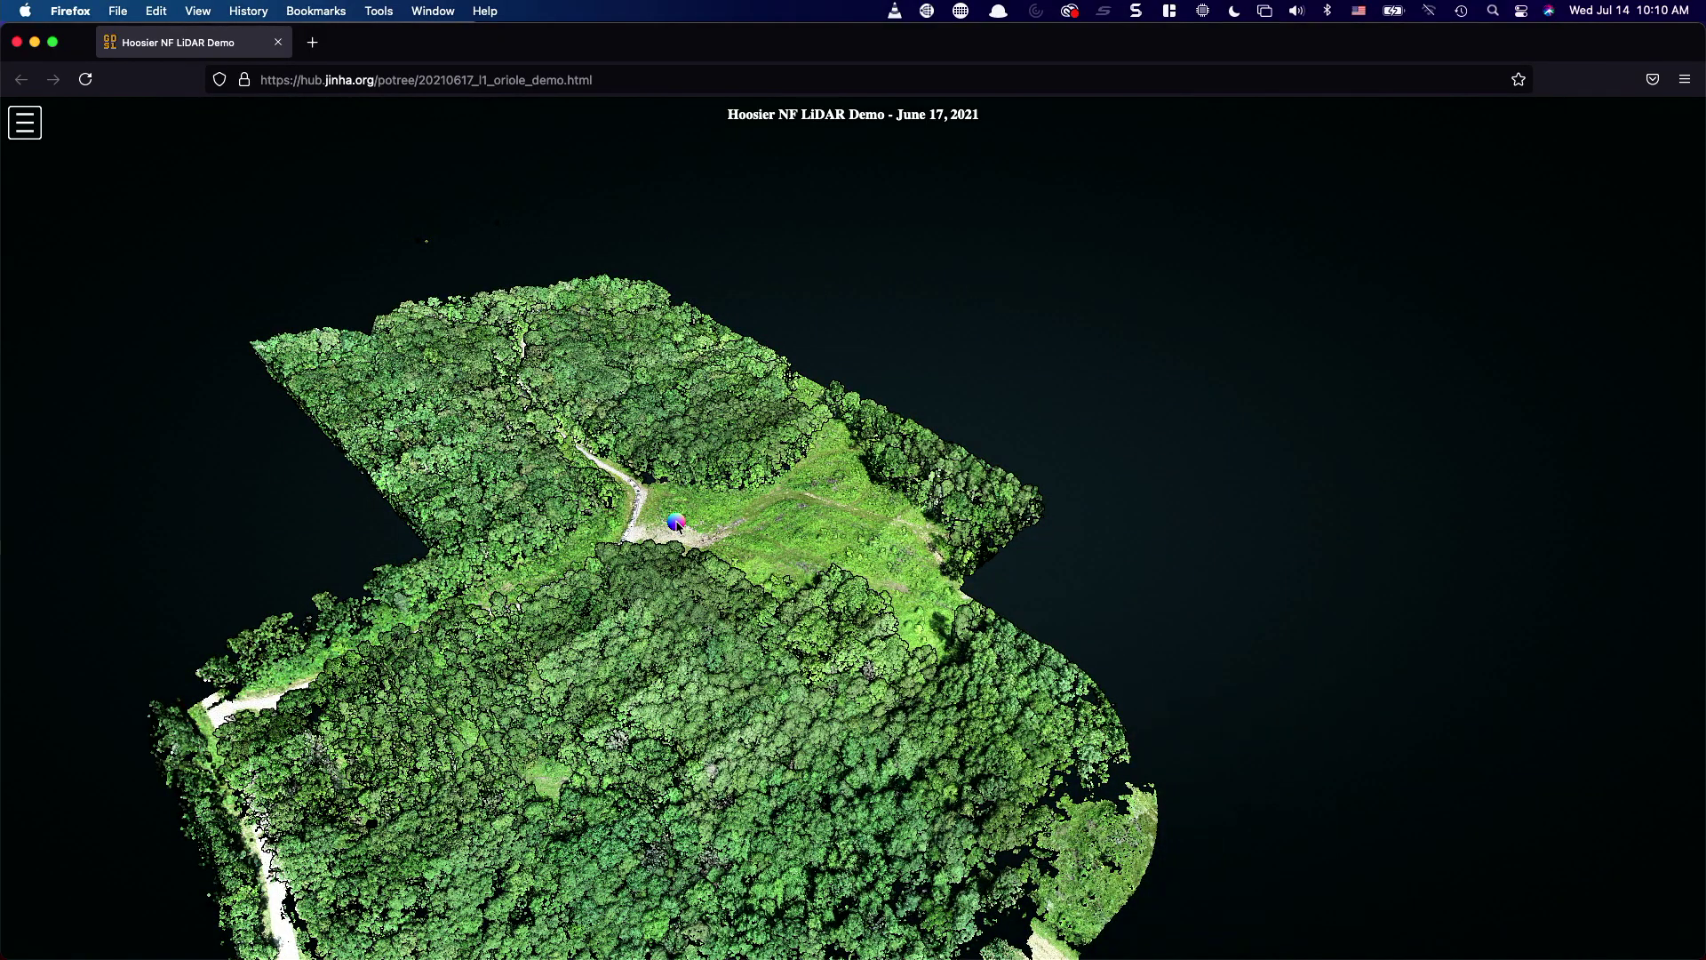
scroll(677, 524, "down", 5)
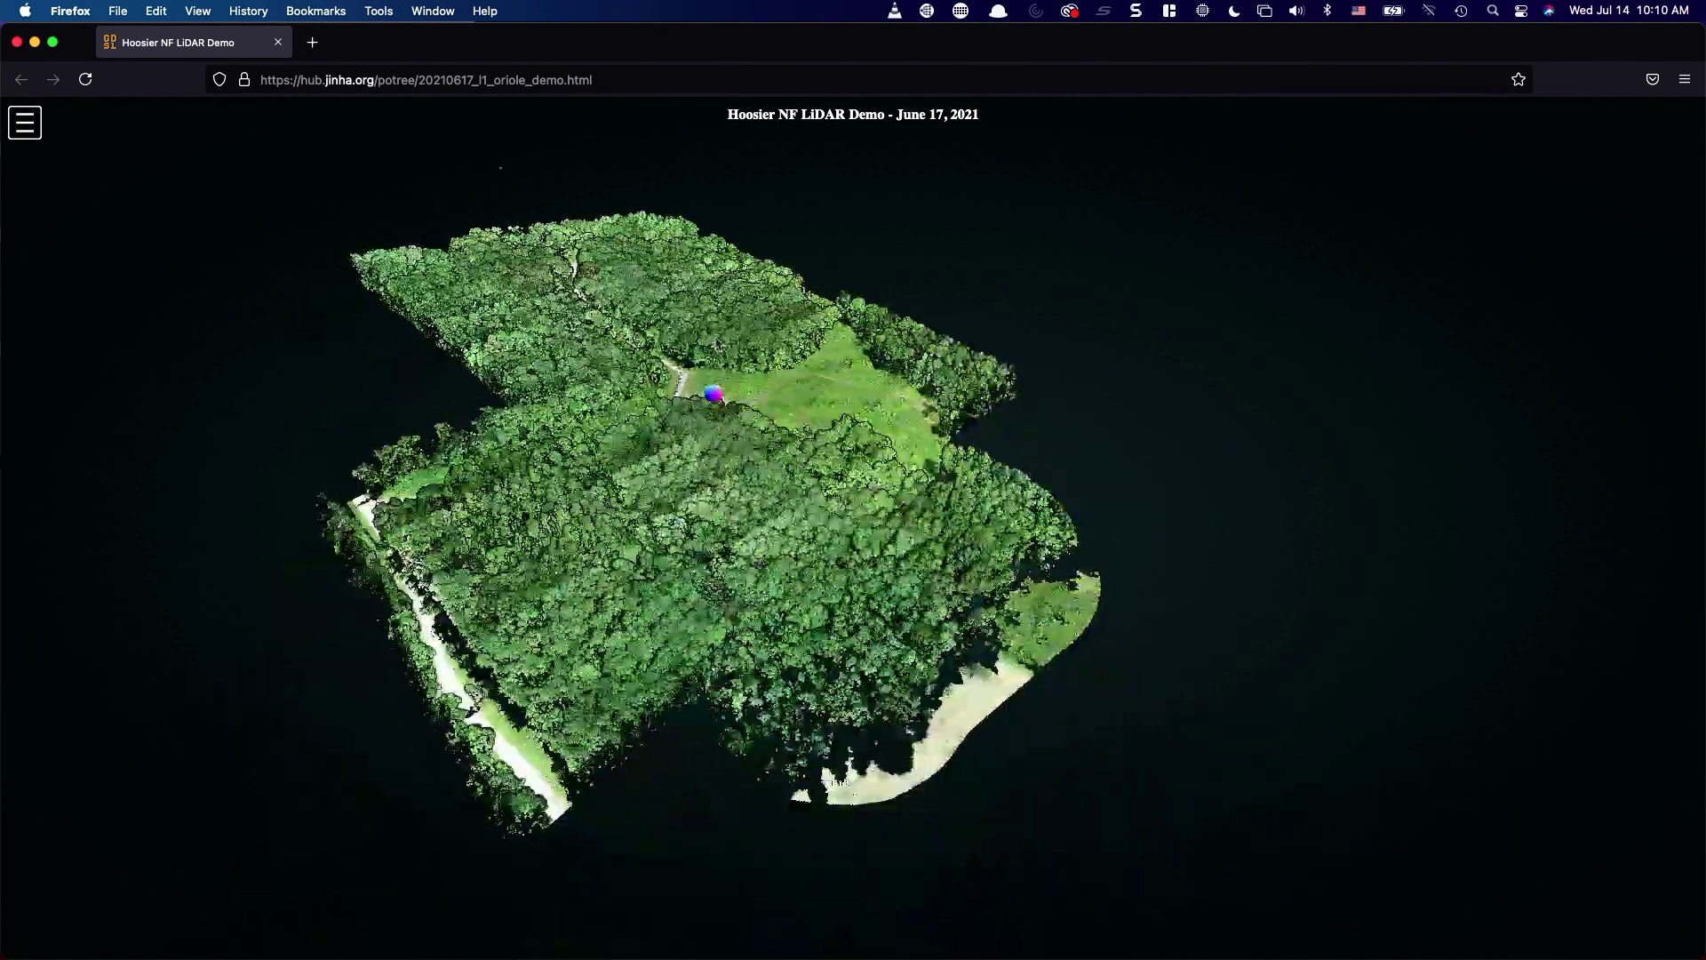
scroll(757, 470, "up", 5)
left_click_drag(761, 485, 781, 514)
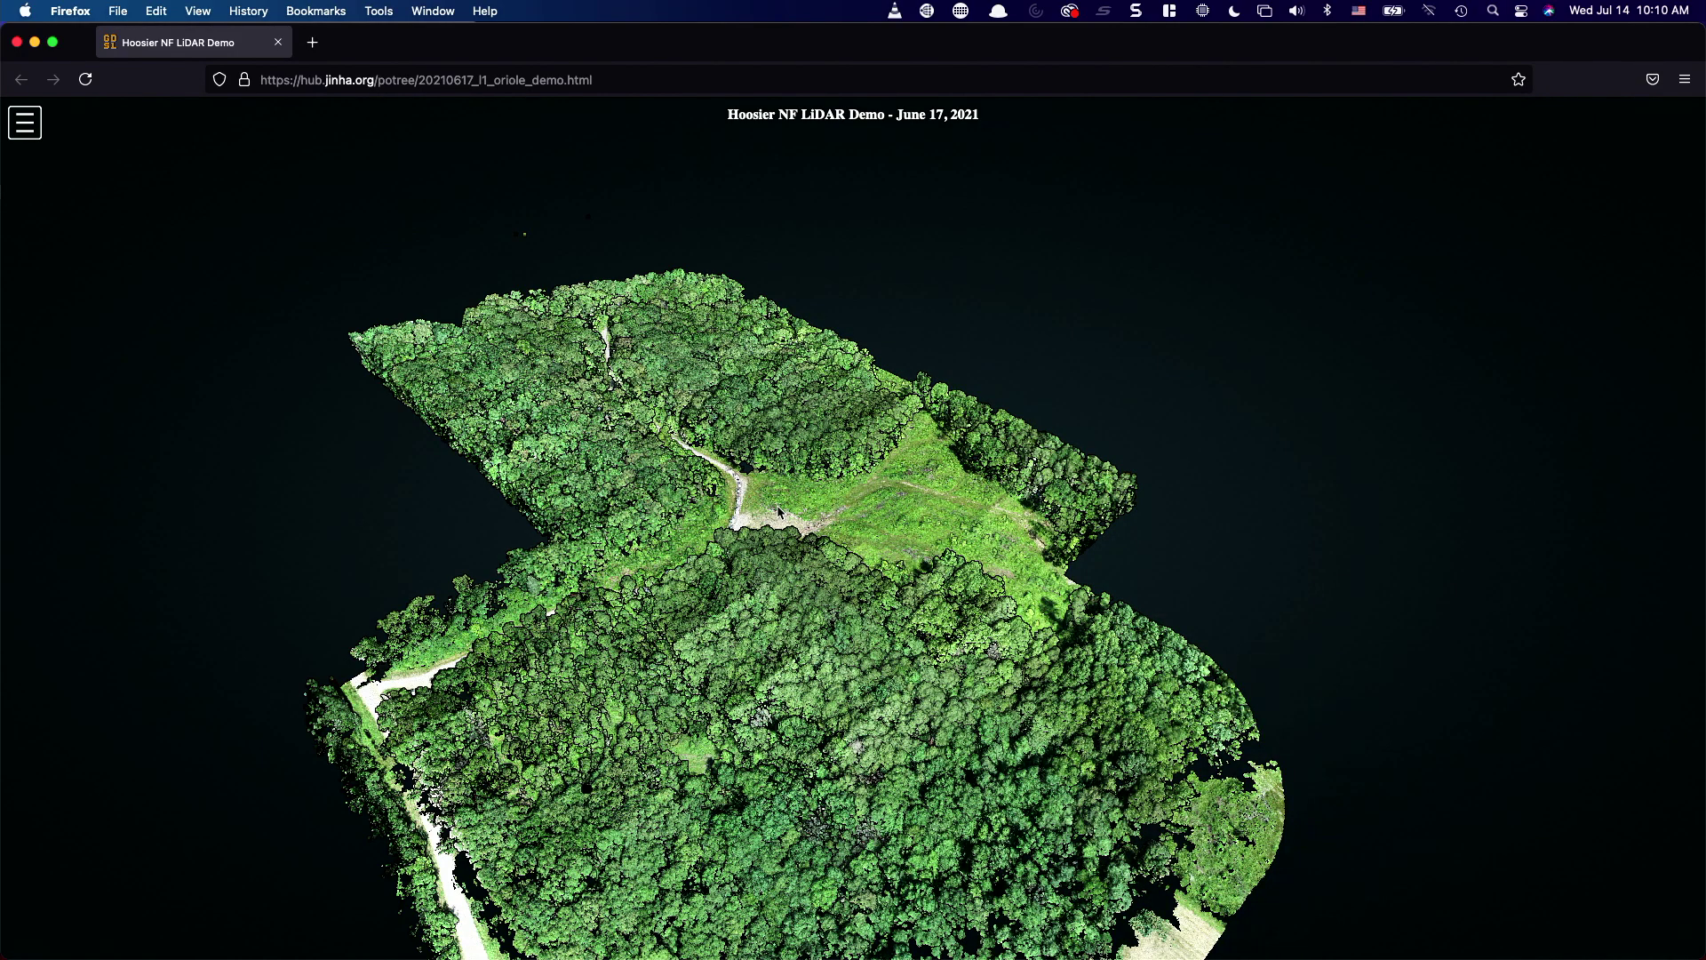
left_click(776, 504)
mouse_move(775, 504)
left_mouse_down()
mouse_move(867, 505)
mouse_move(773, 511)
mouse_move(771, 483)
mouse_move(771, 538)
mouse_move(776, 489)
left_mouse_up()
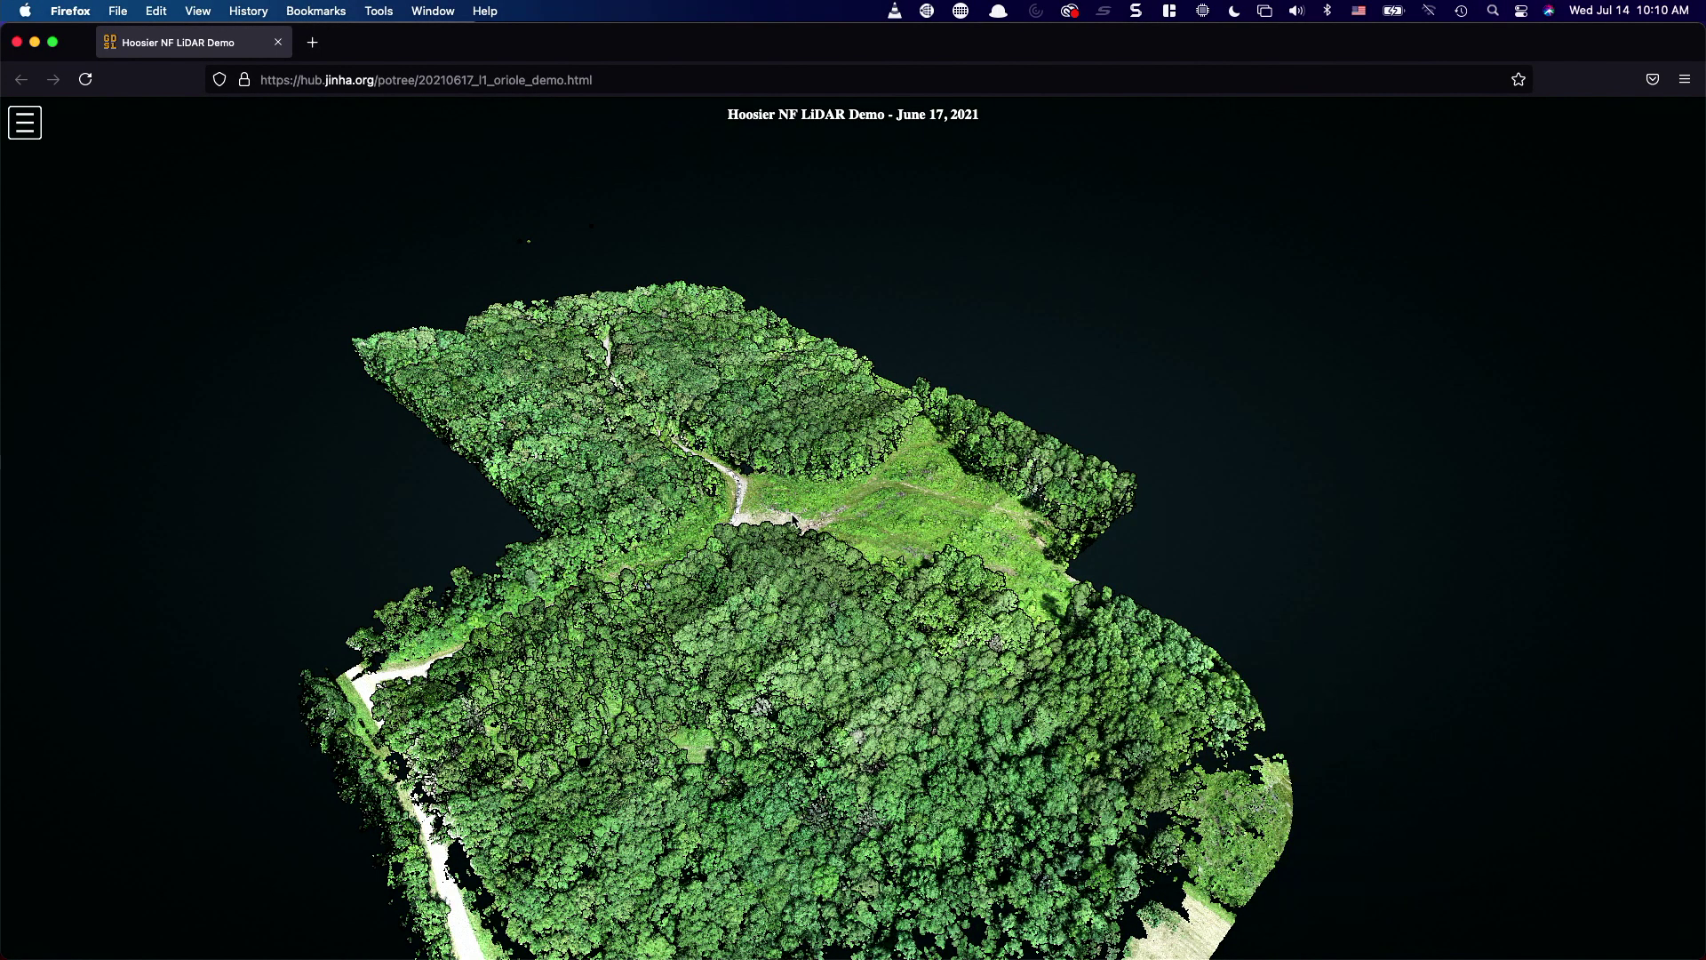
- Examine the grassy clearing and the gravel road beside it from closer up and from different angles
scroll(800, 515, "up", 5)
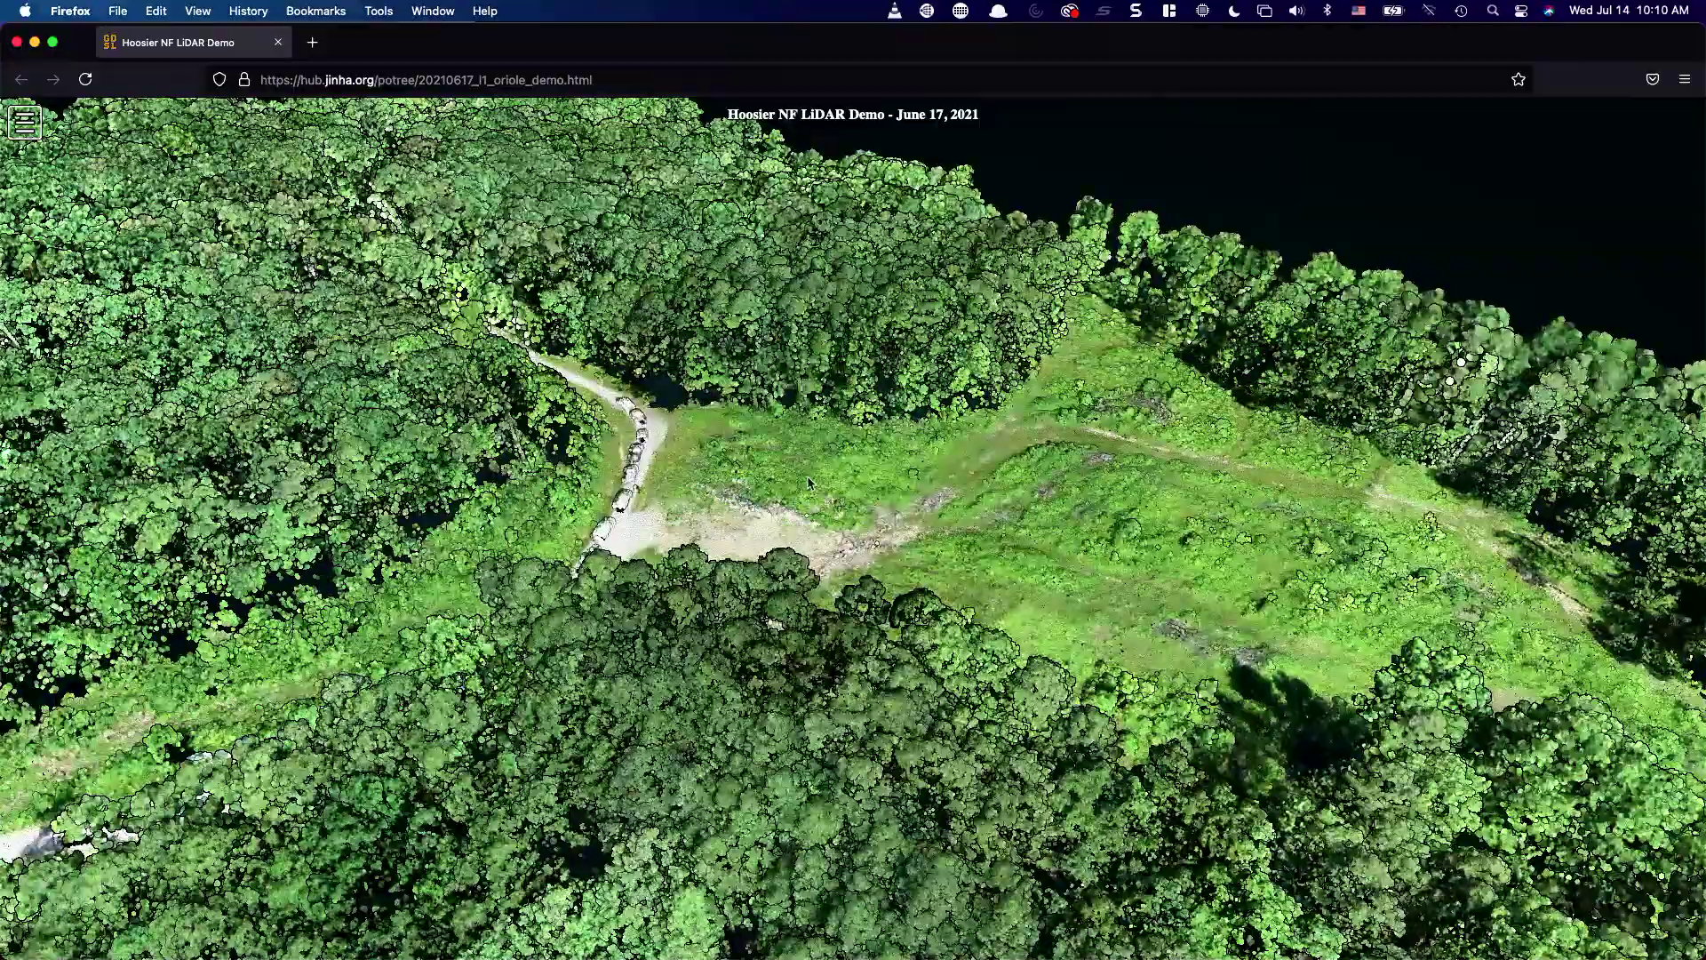
left_click_drag(807, 480, 806, 483)
right_click_drag(804, 484, 399, 524)
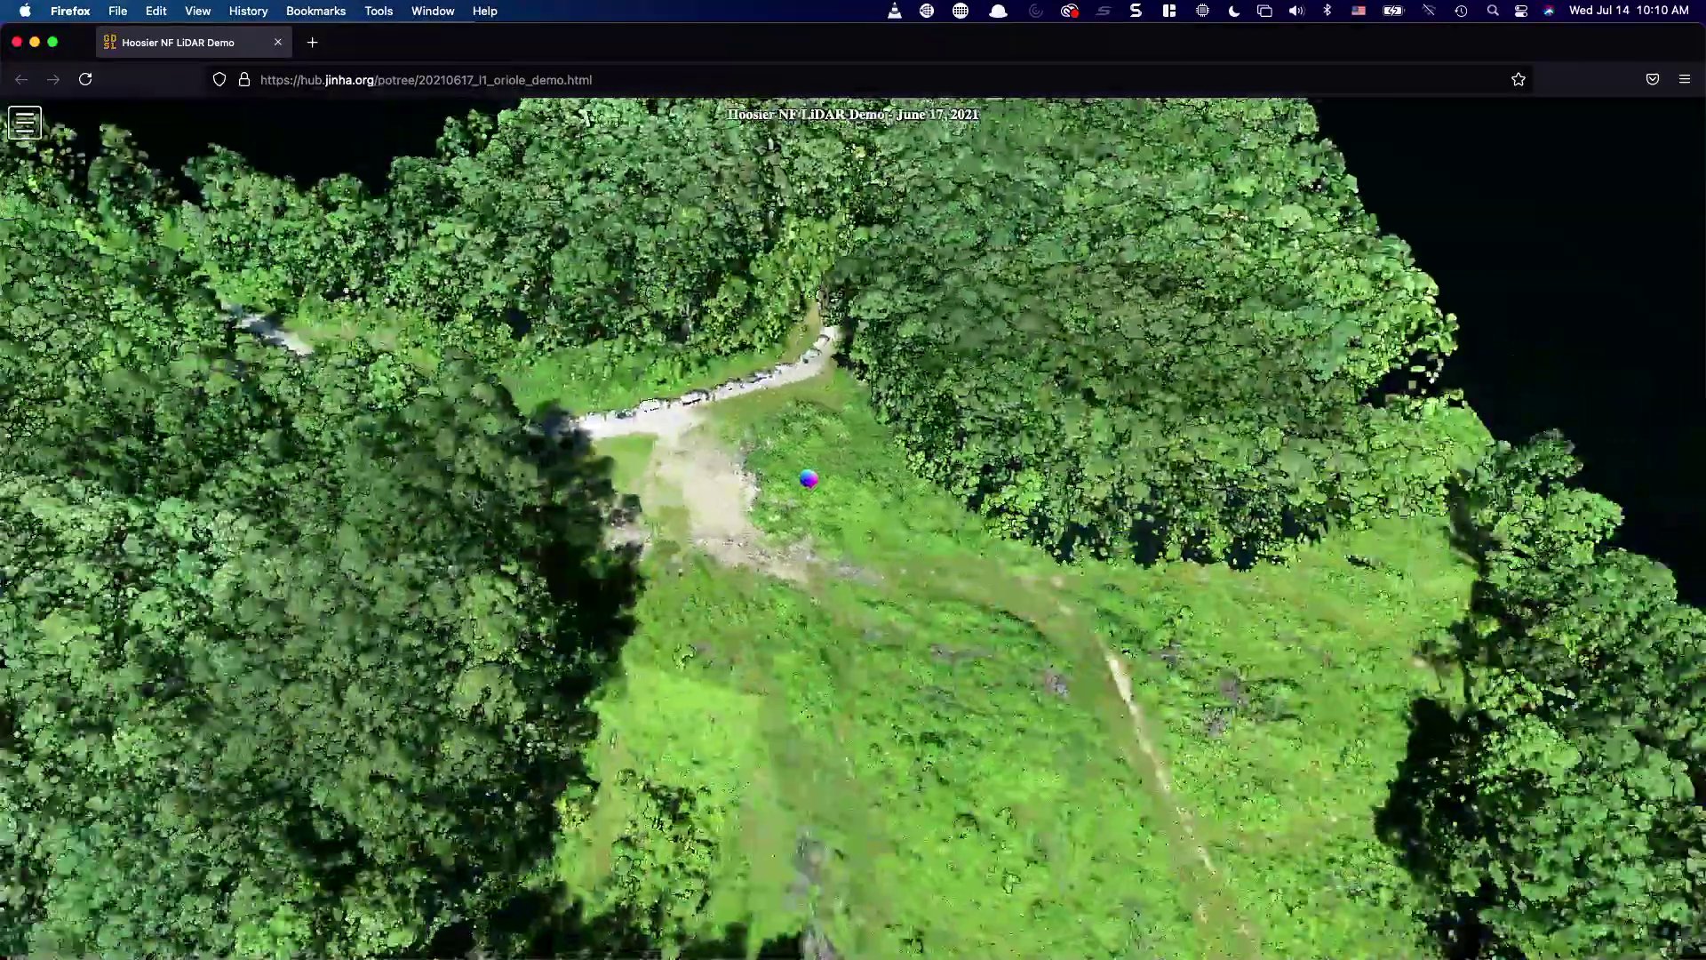
right_click_drag(791, 470, 462, 493)
right_click_drag(904, 460, 787, 490)
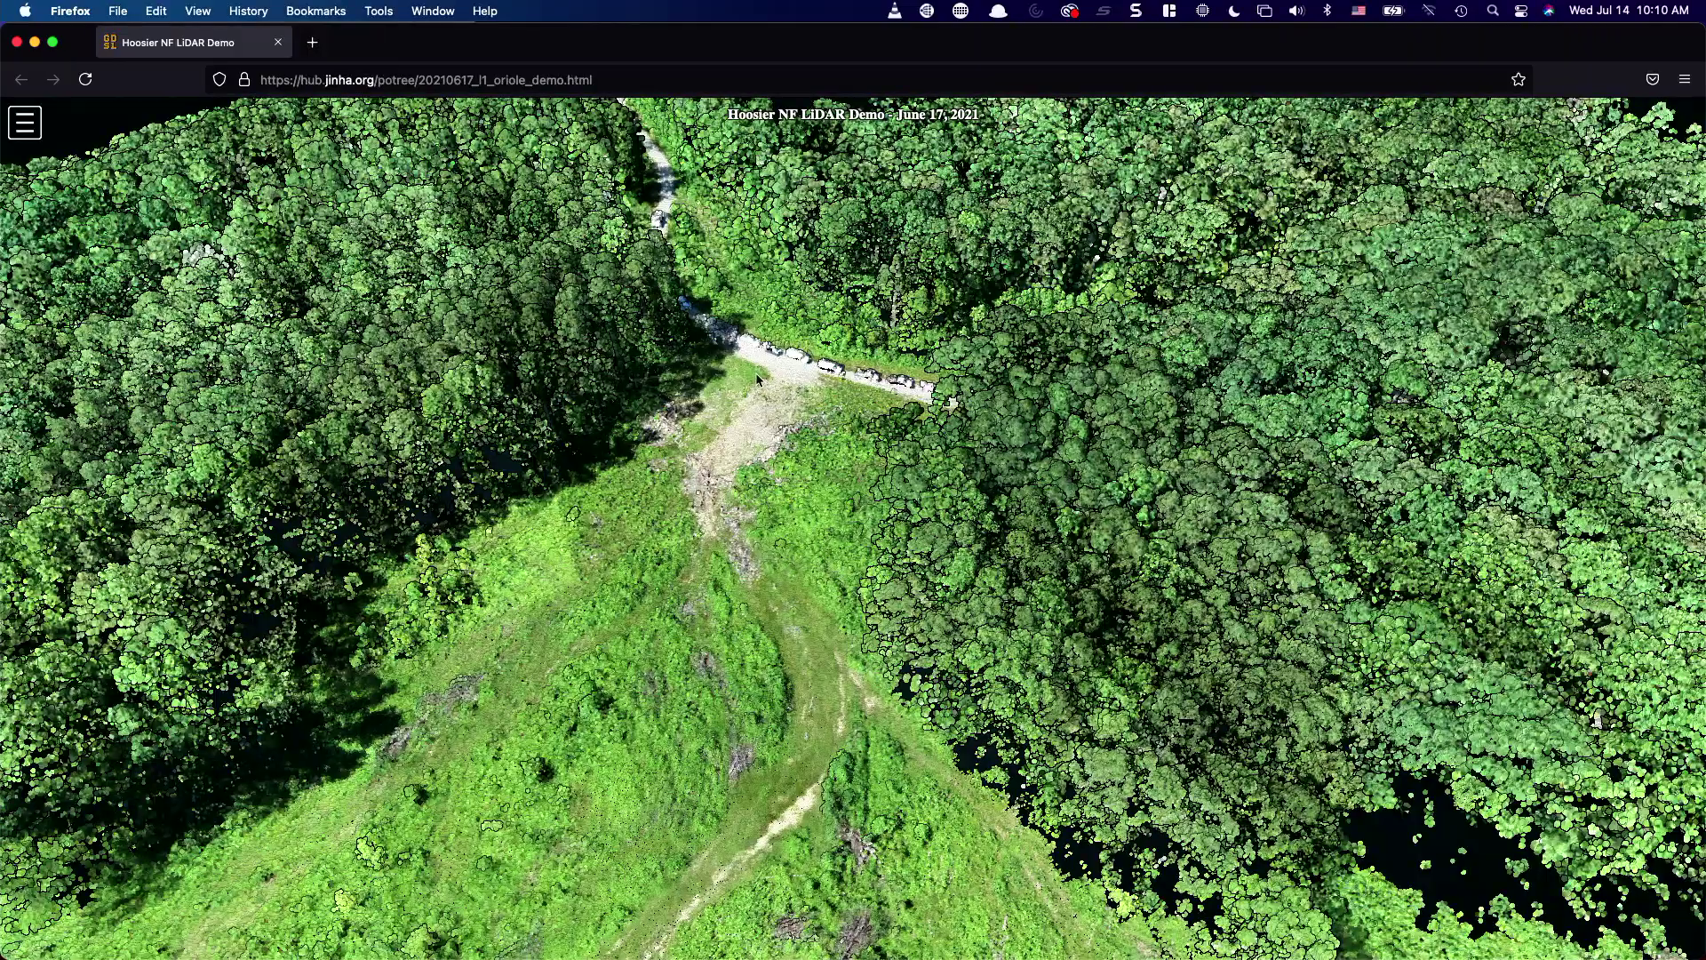
scroll(758, 380, "up", 3)
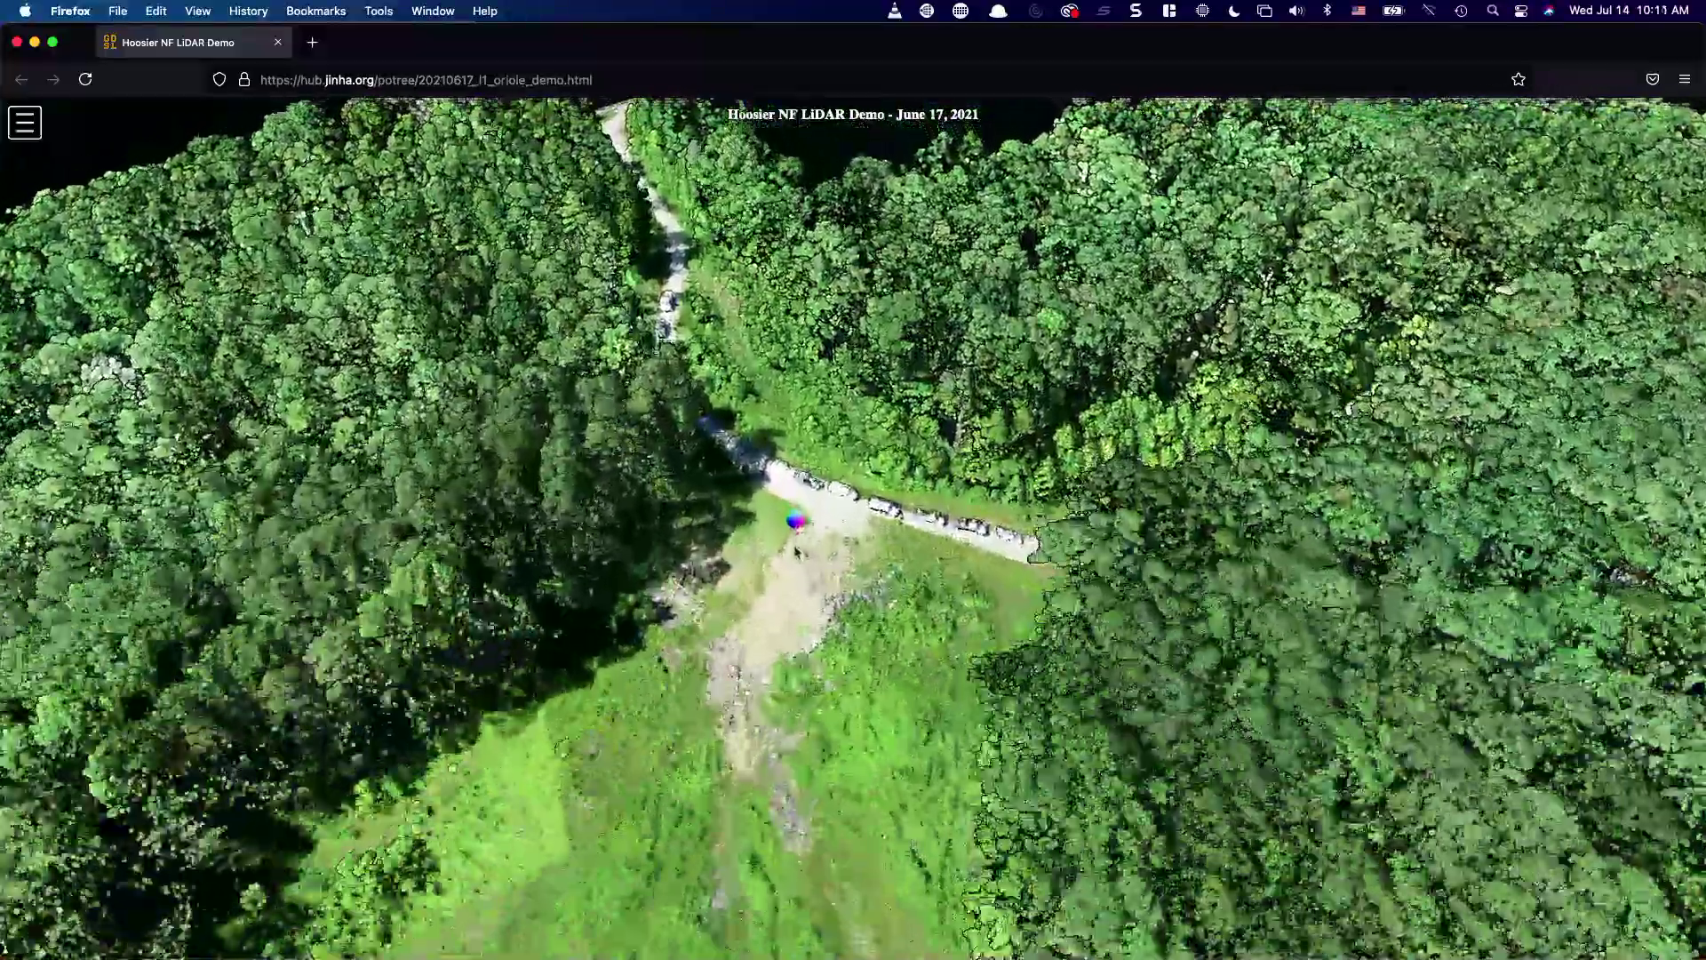
scroll(796, 569, "up", 3)
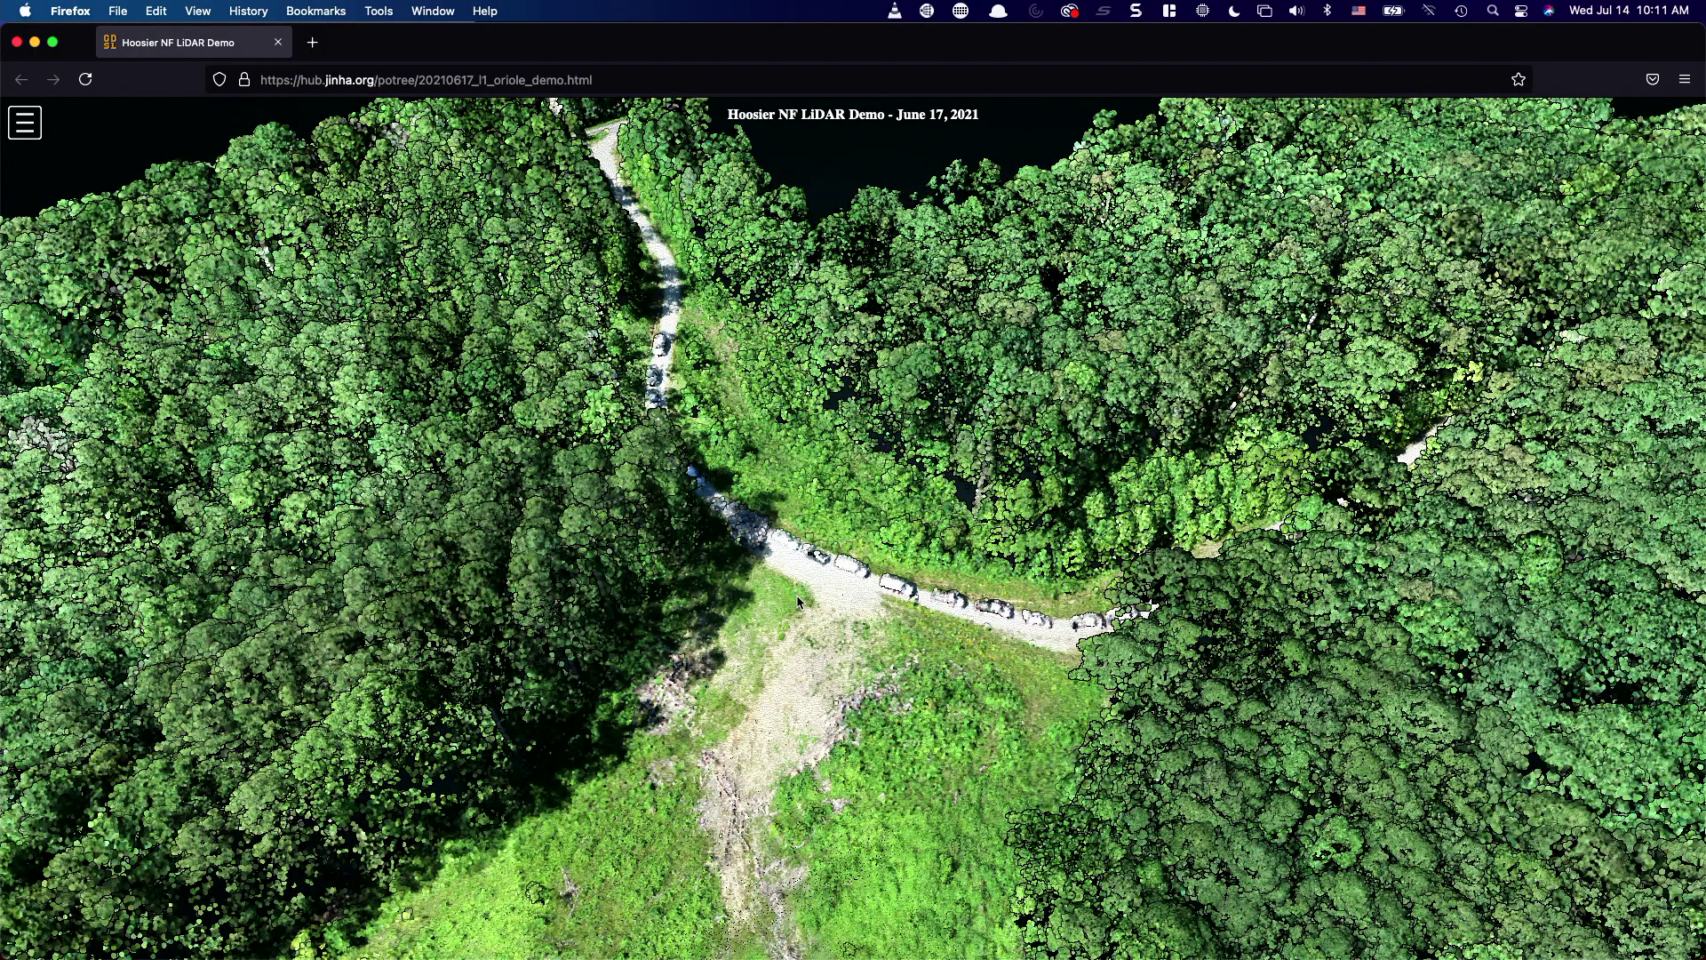
- Inspect the row of vehicles parked along the gravel road up close and from above
scroll(798, 602, "up", 5)
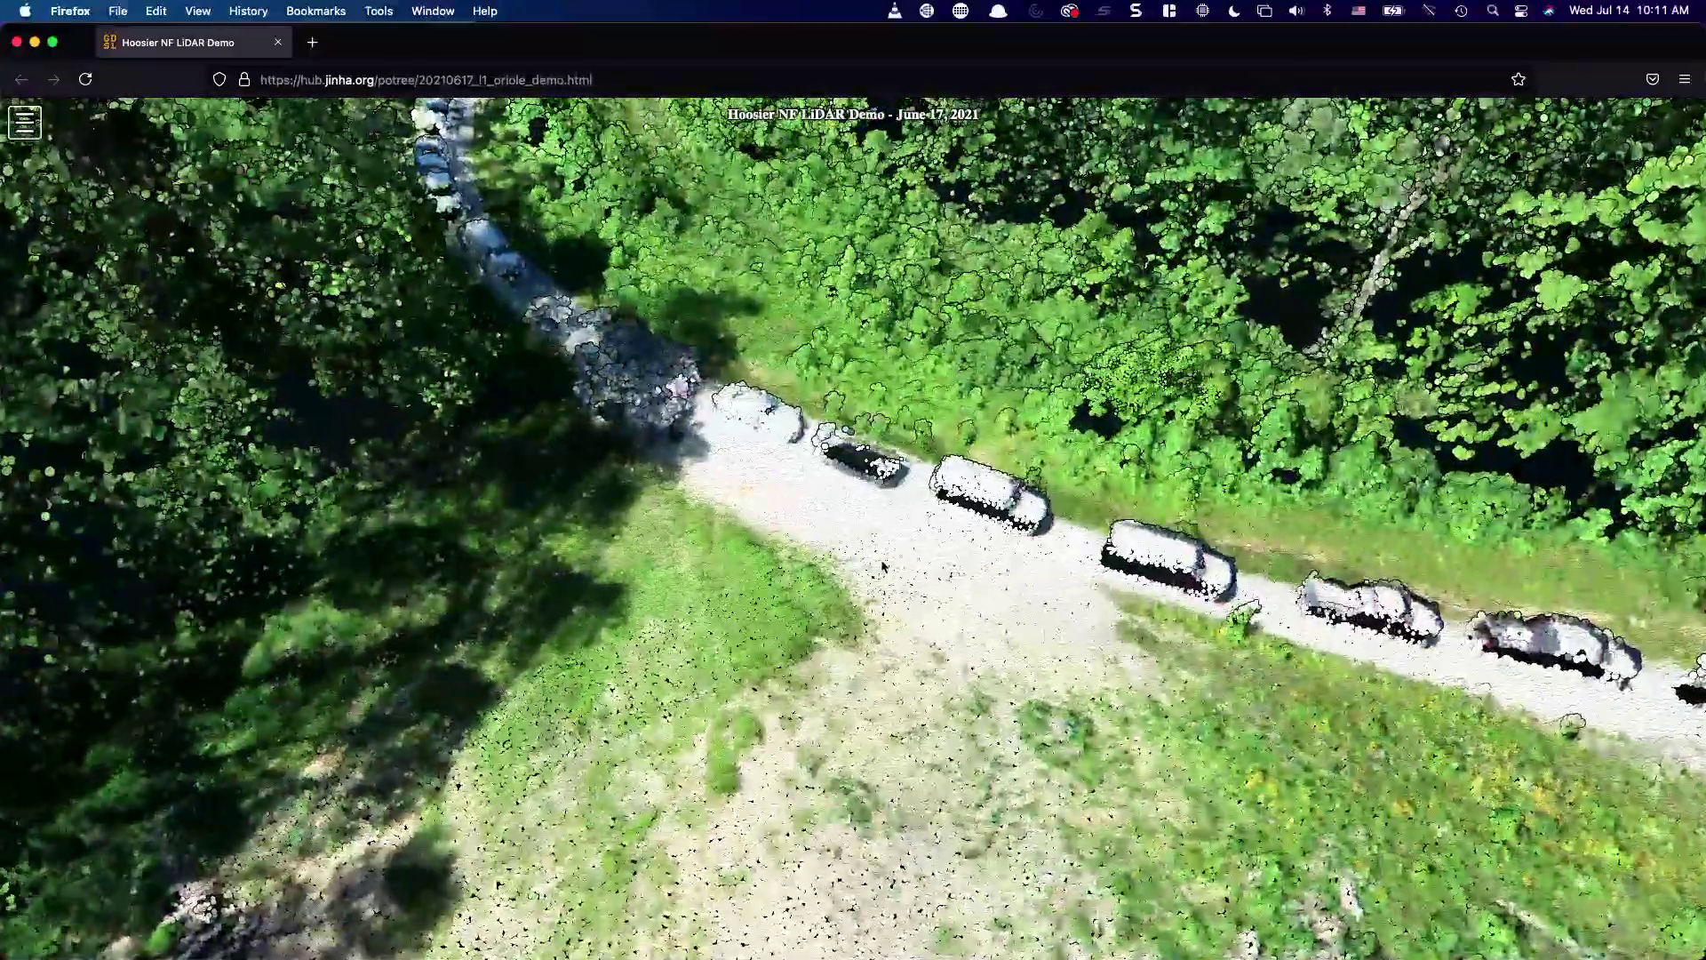
right_click_drag(911, 551, 818, 472)
scroll(798, 425, "up", 4)
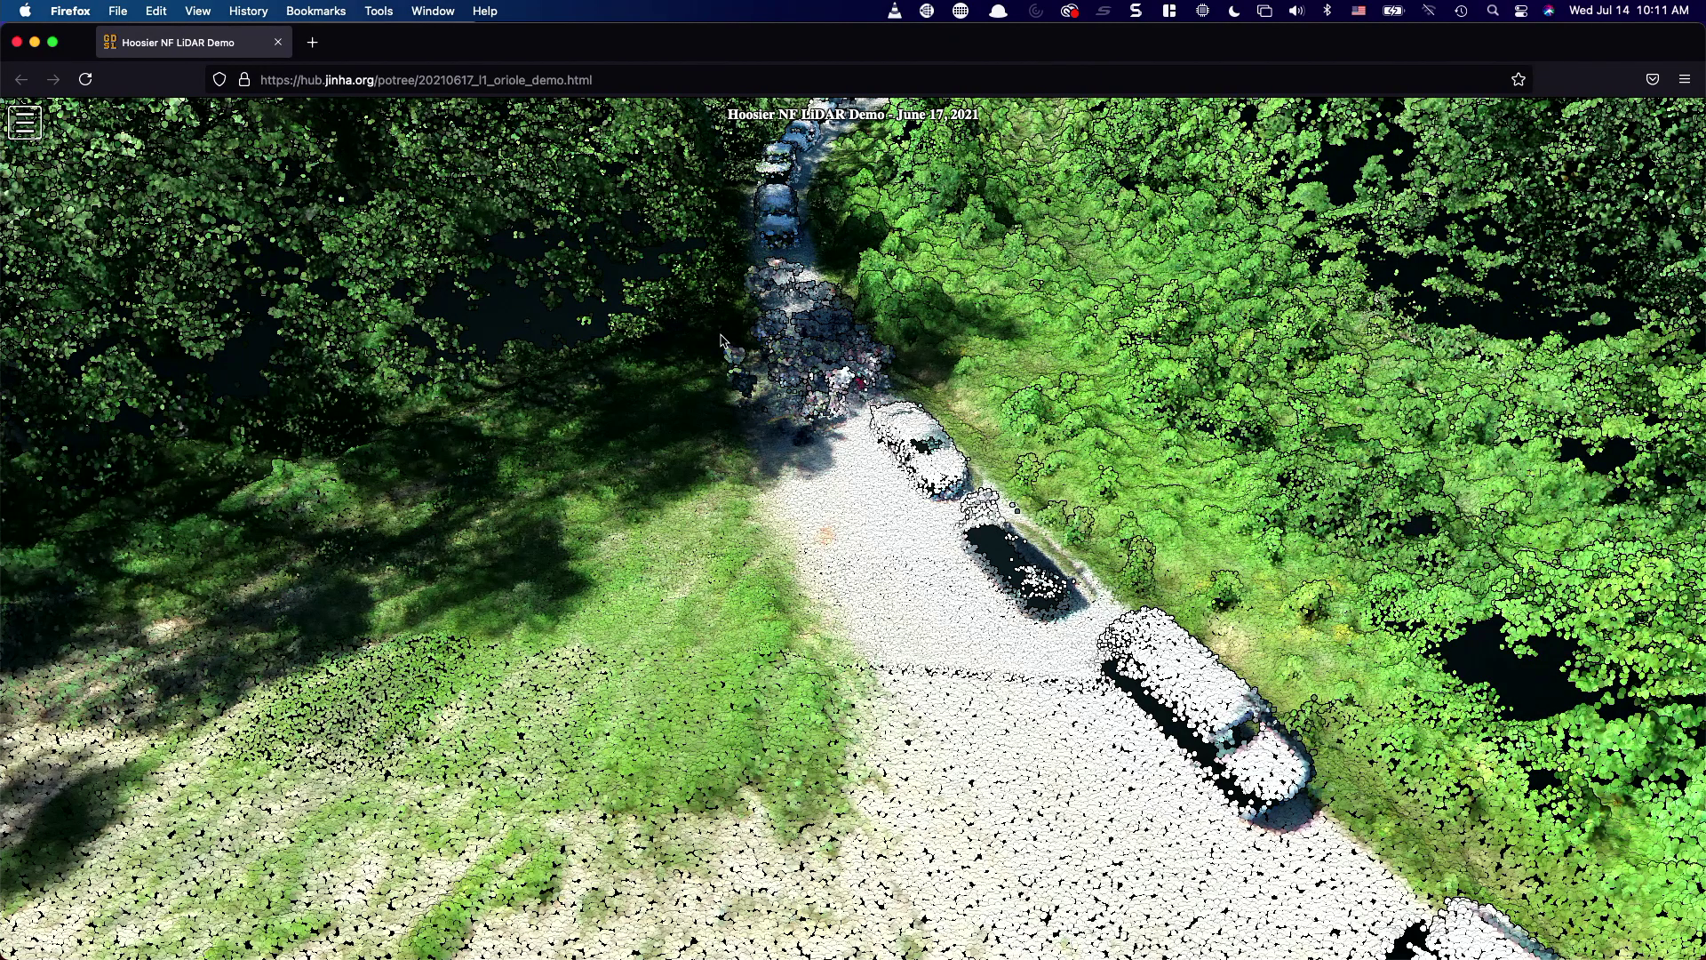
left_click_drag(822, 369, 989, 514)
right_click_drag(989, 514, 1309, 554)
scroll(1309, 555, "down", 2)
left_click_drag(1309, 555, 1031, 447)
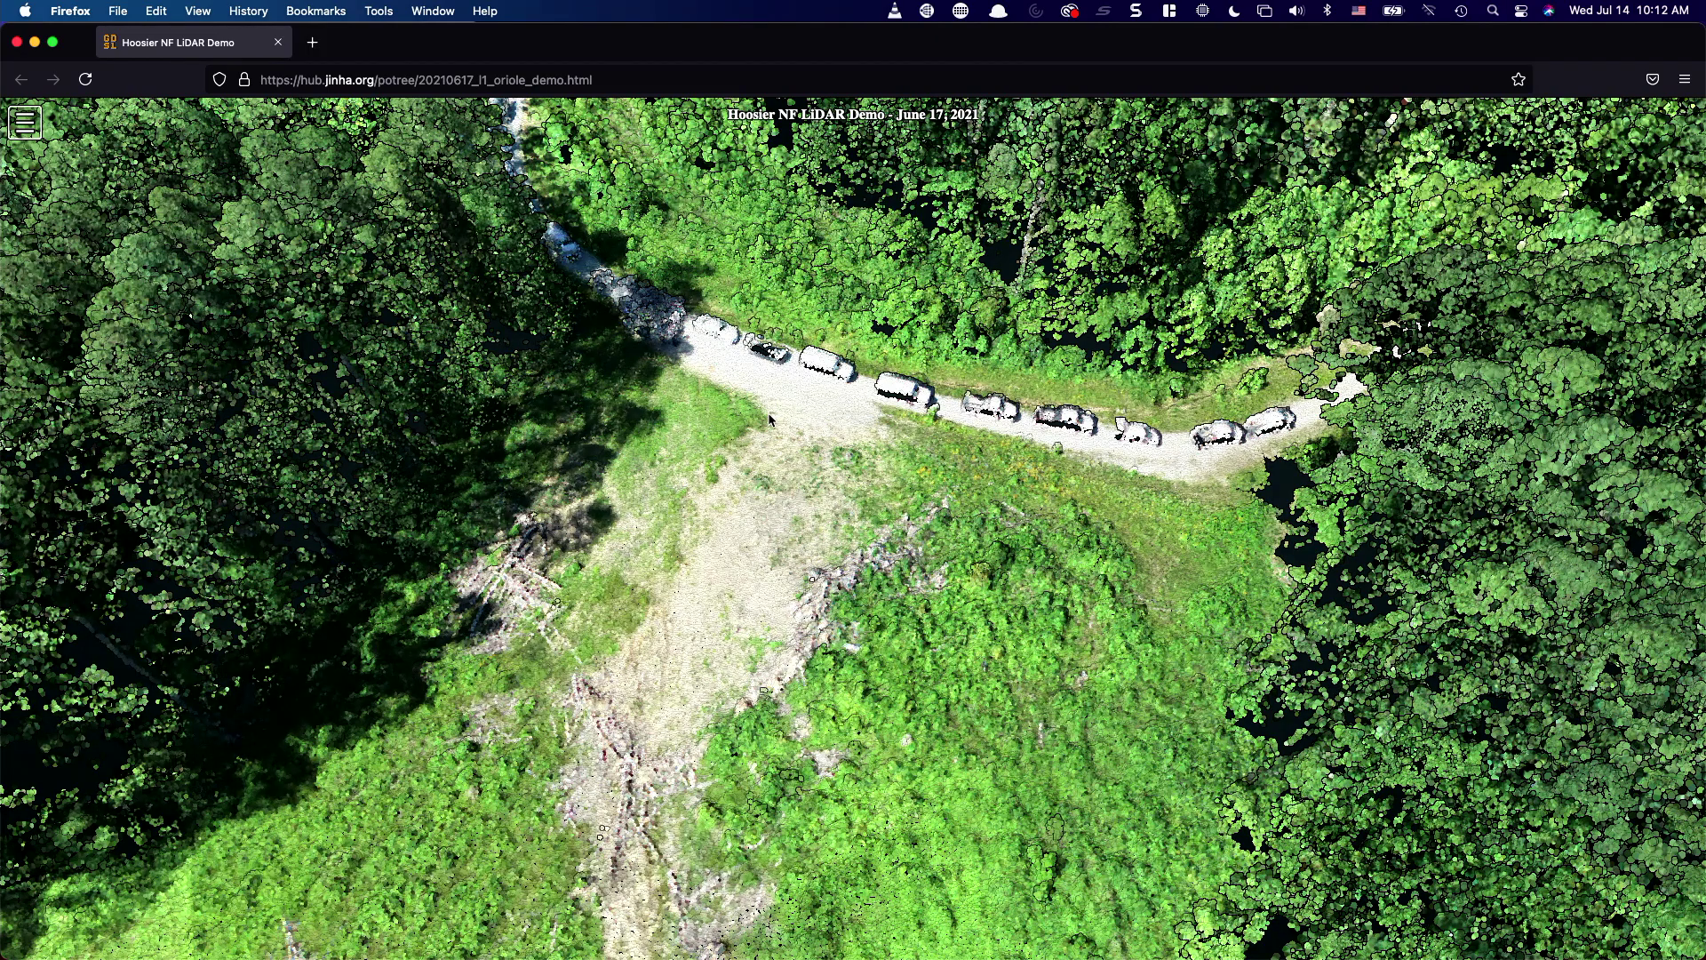
left_click_drag(811, 427, 862, 518)
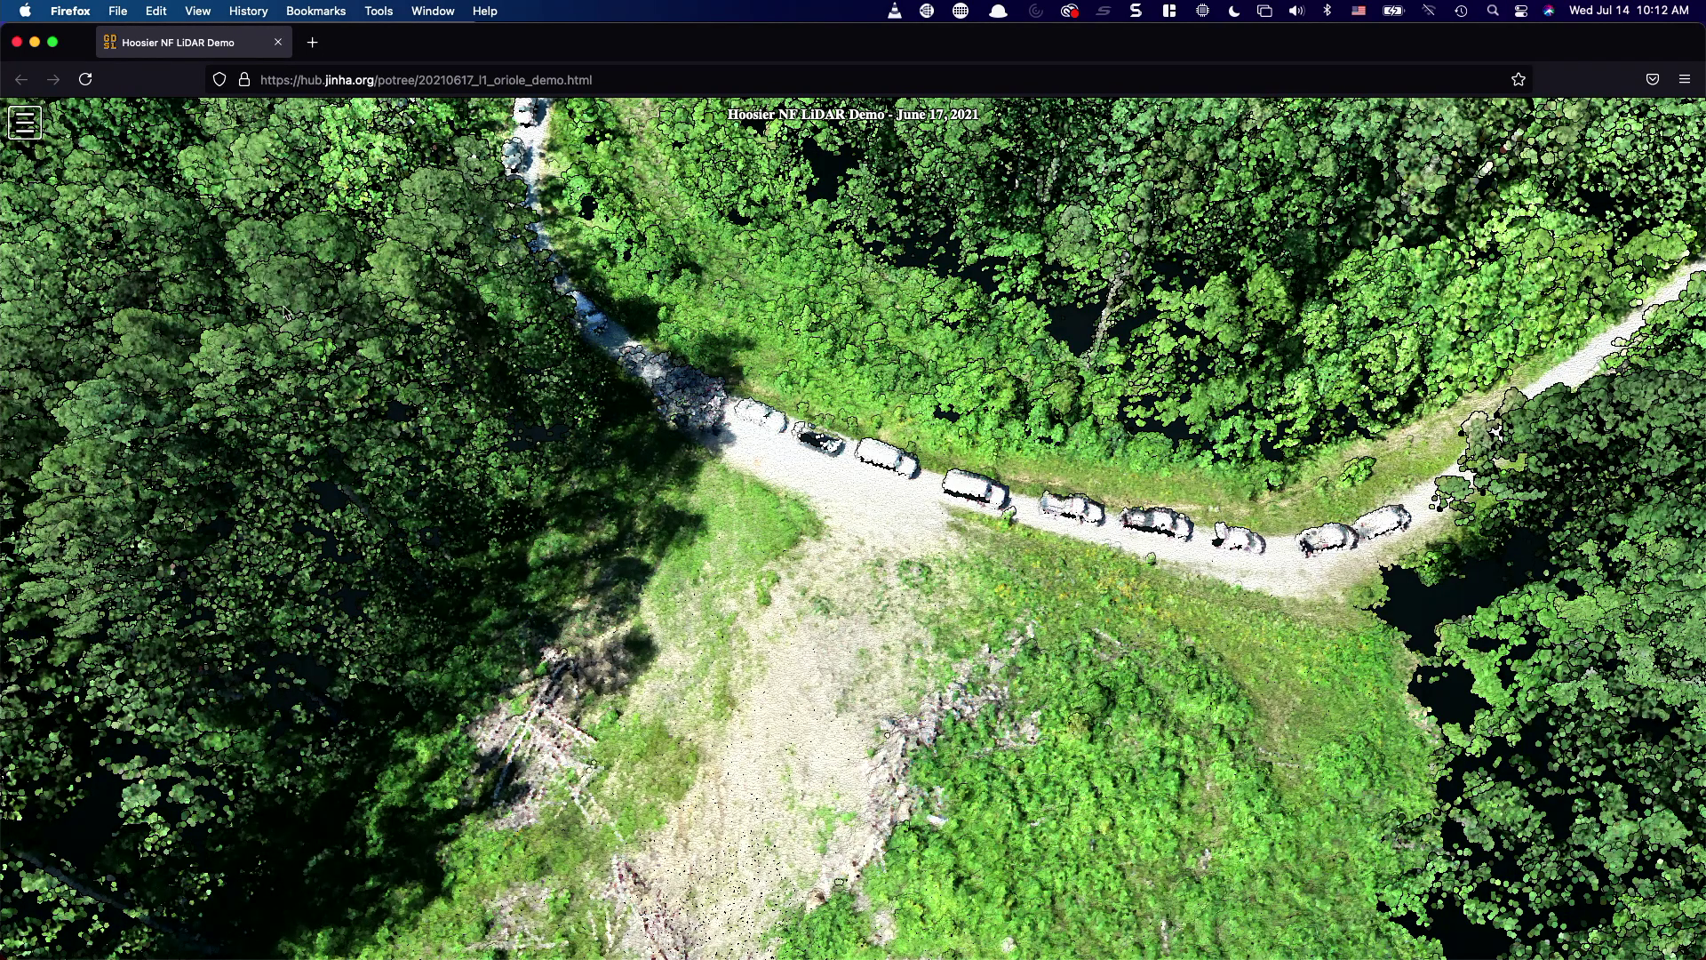
- Use Height measurement from the grass at the clearing's edge up to a nearby treetop, and view it from another side
left_click(26, 125)
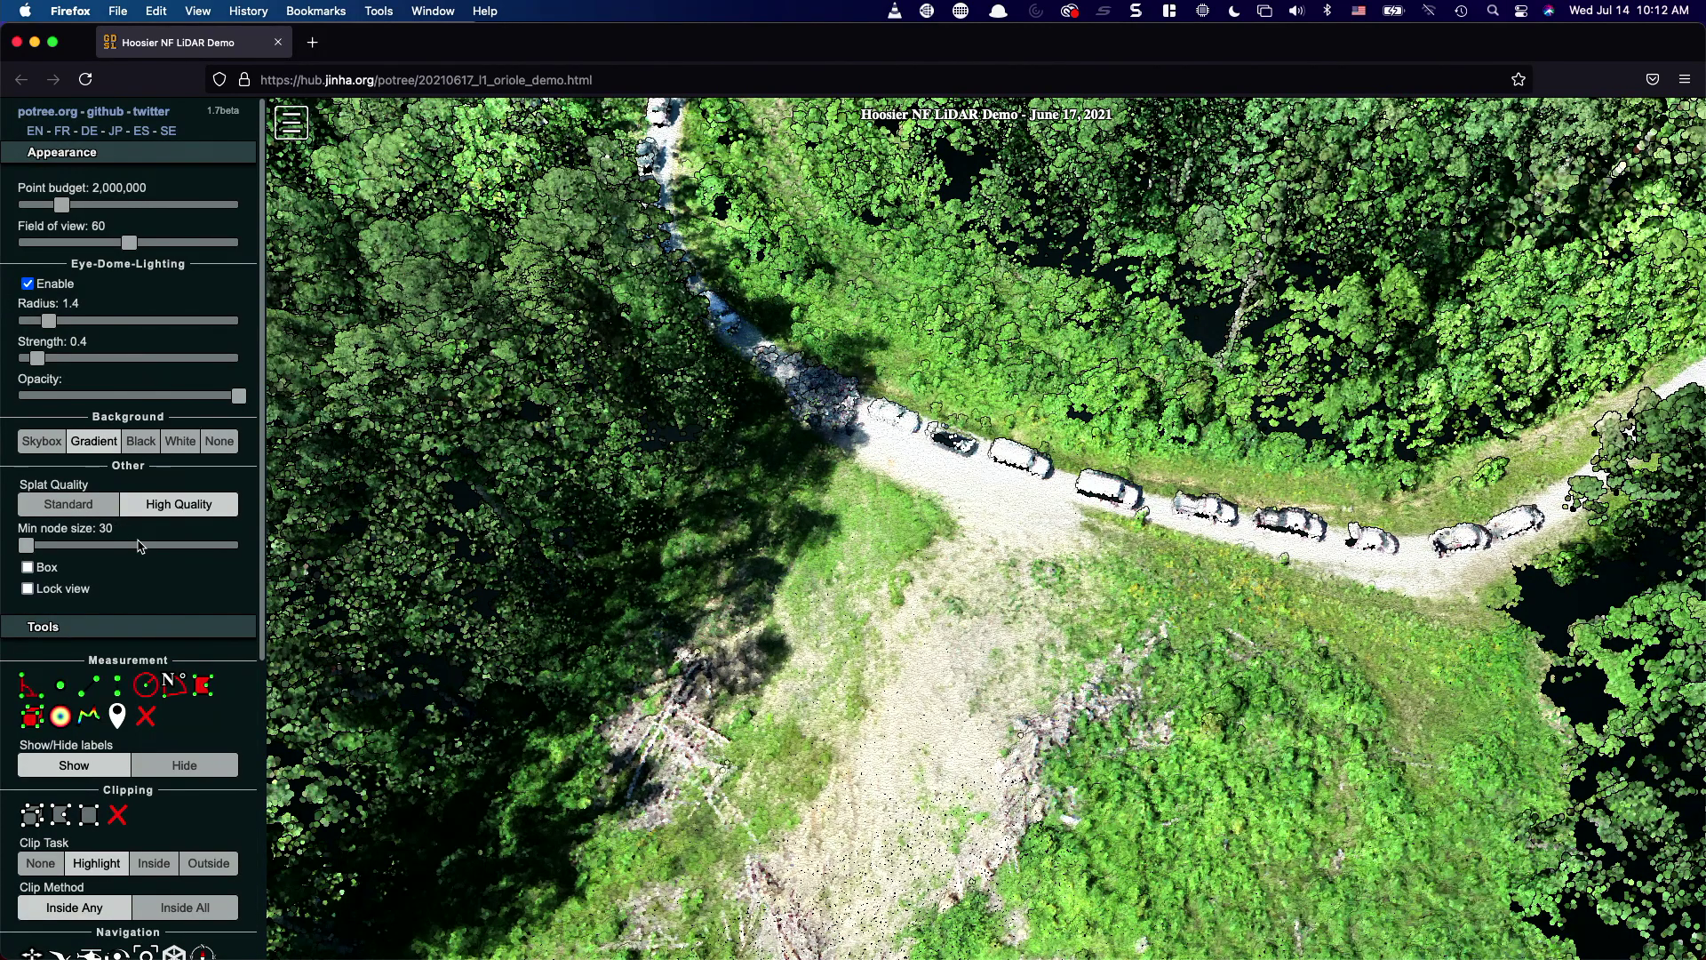
scroll(53, 622, "down", 1)
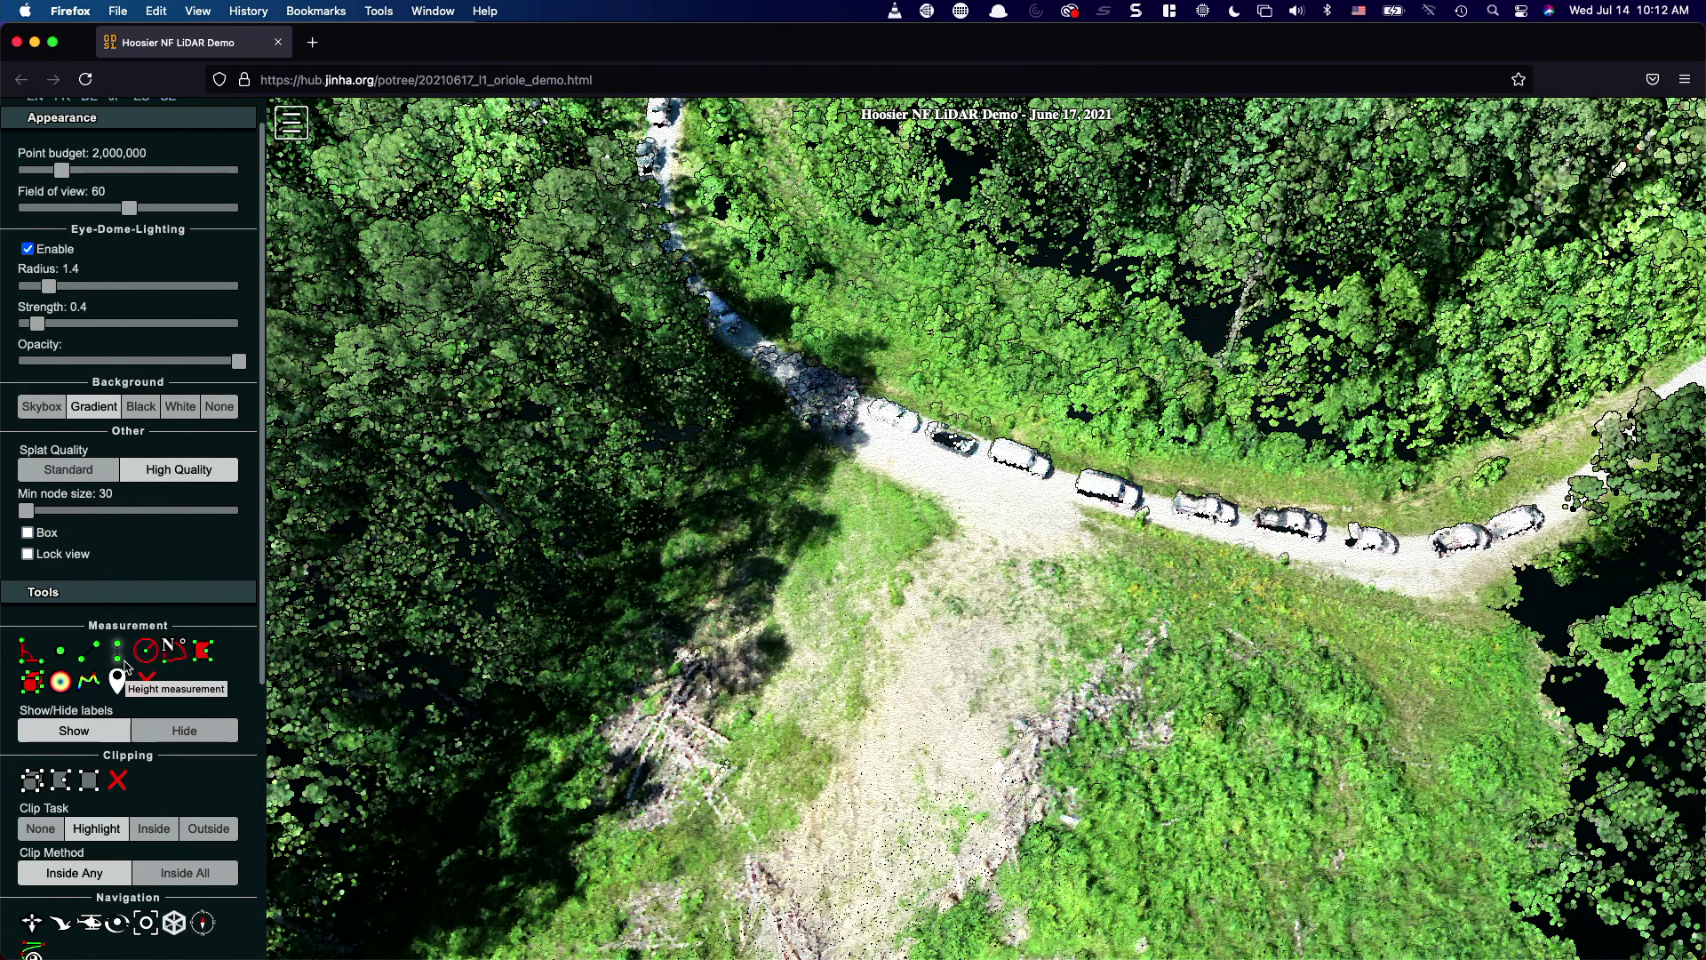
left_click(117, 668)
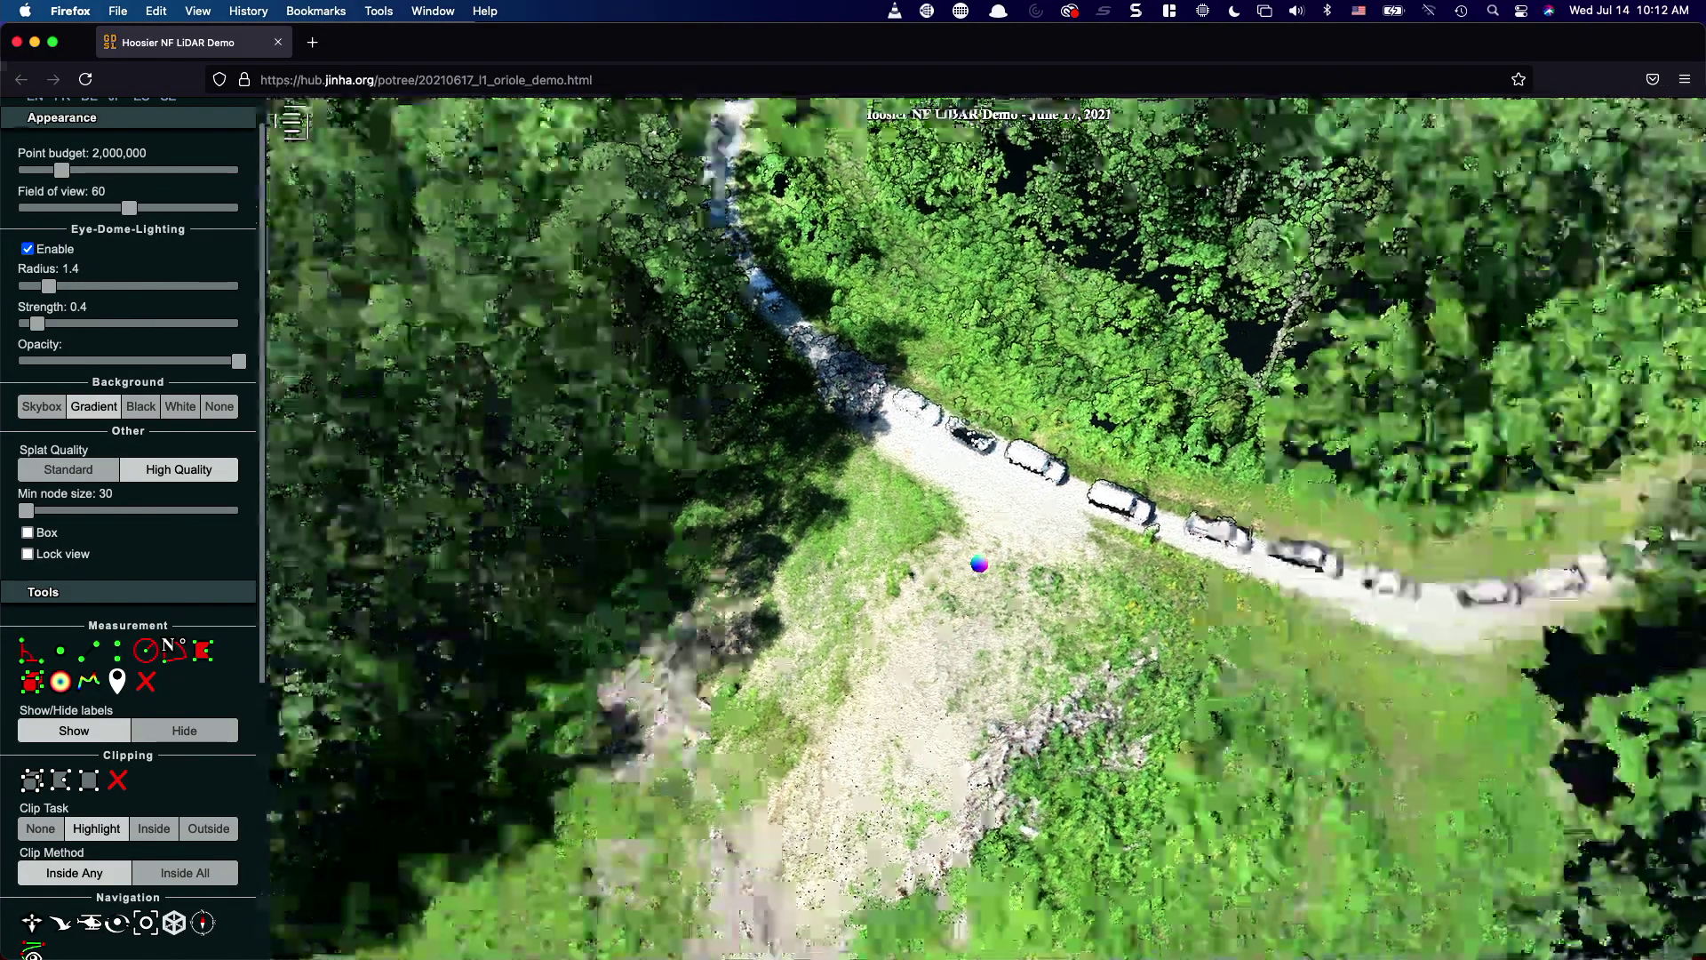
right_click_drag(912, 575, 800, 561)
left_click_drag(962, 376, 955, 472)
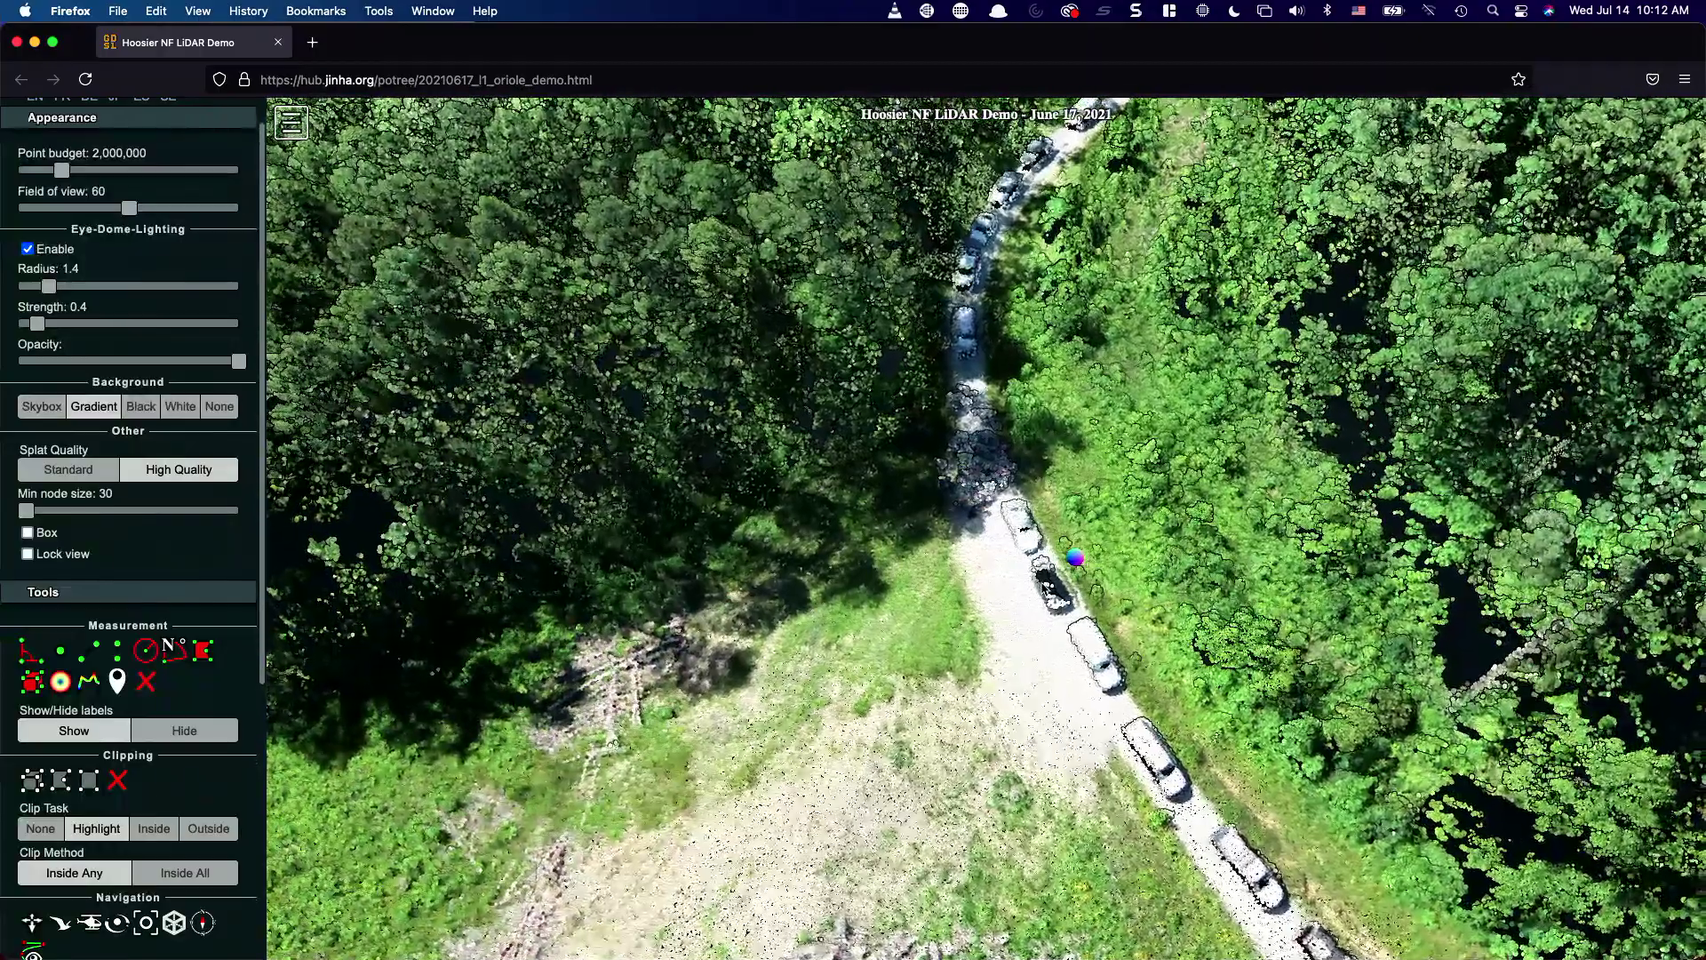
mouse_move(1034, 586)
right_mouse_down()
mouse_move(1158, 582)
mouse_move(1054, 587)
right_mouse_up()
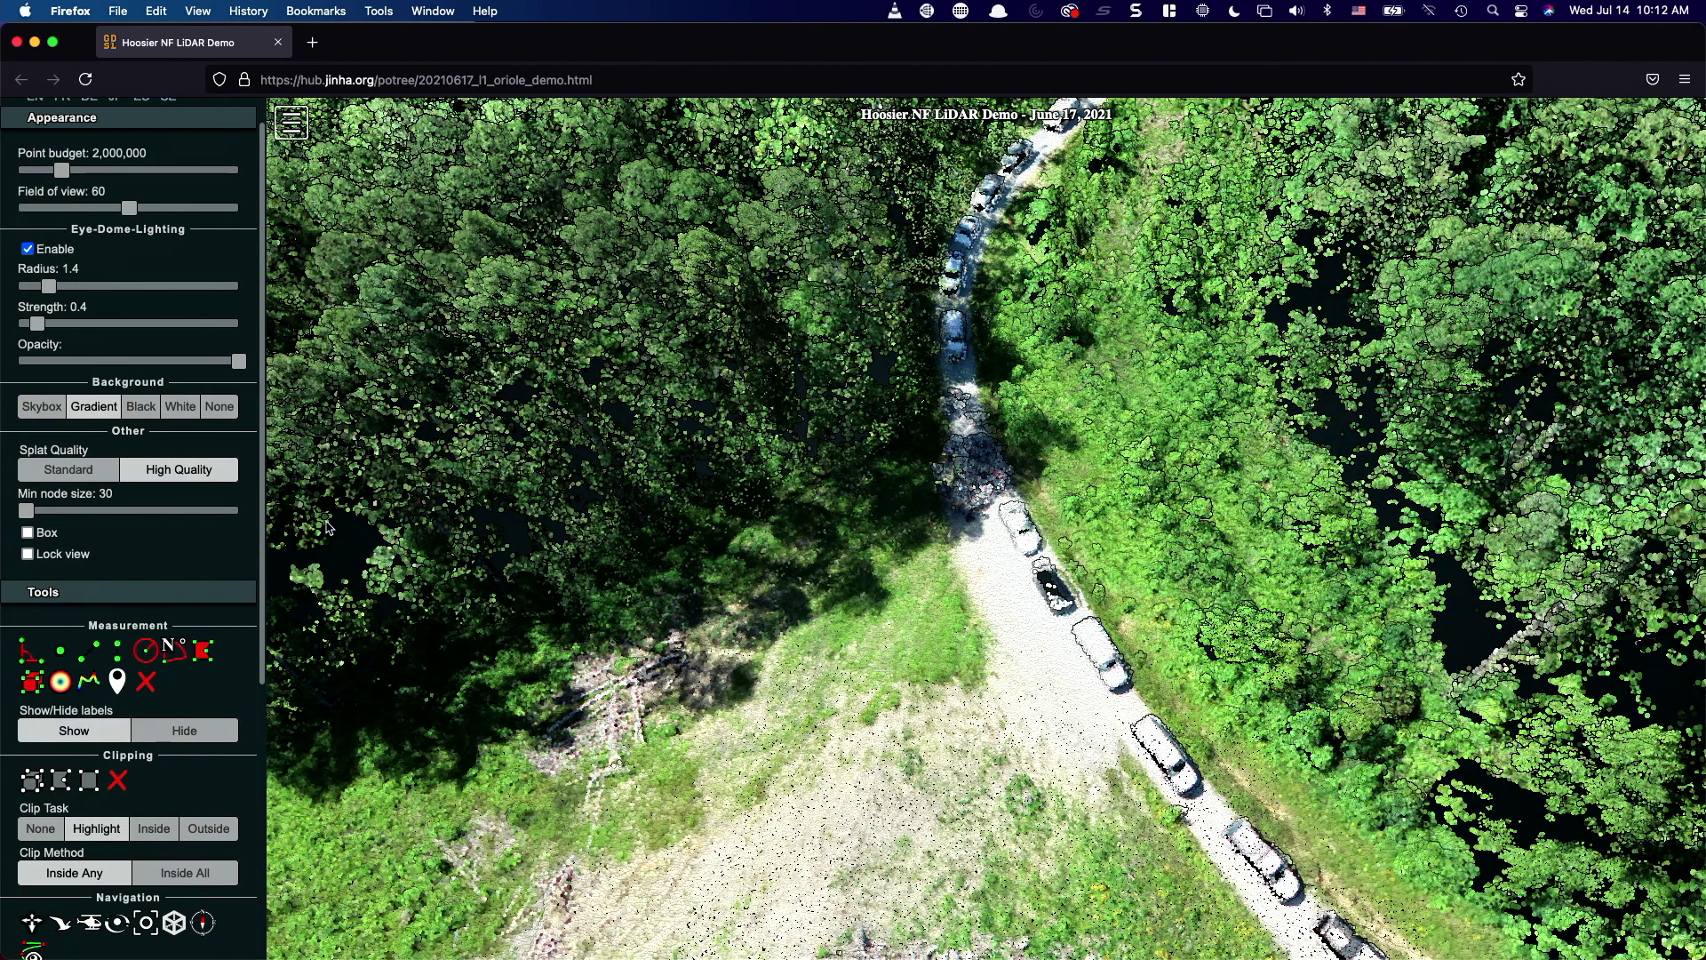
left_click(118, 654)
left_click(899, 652)
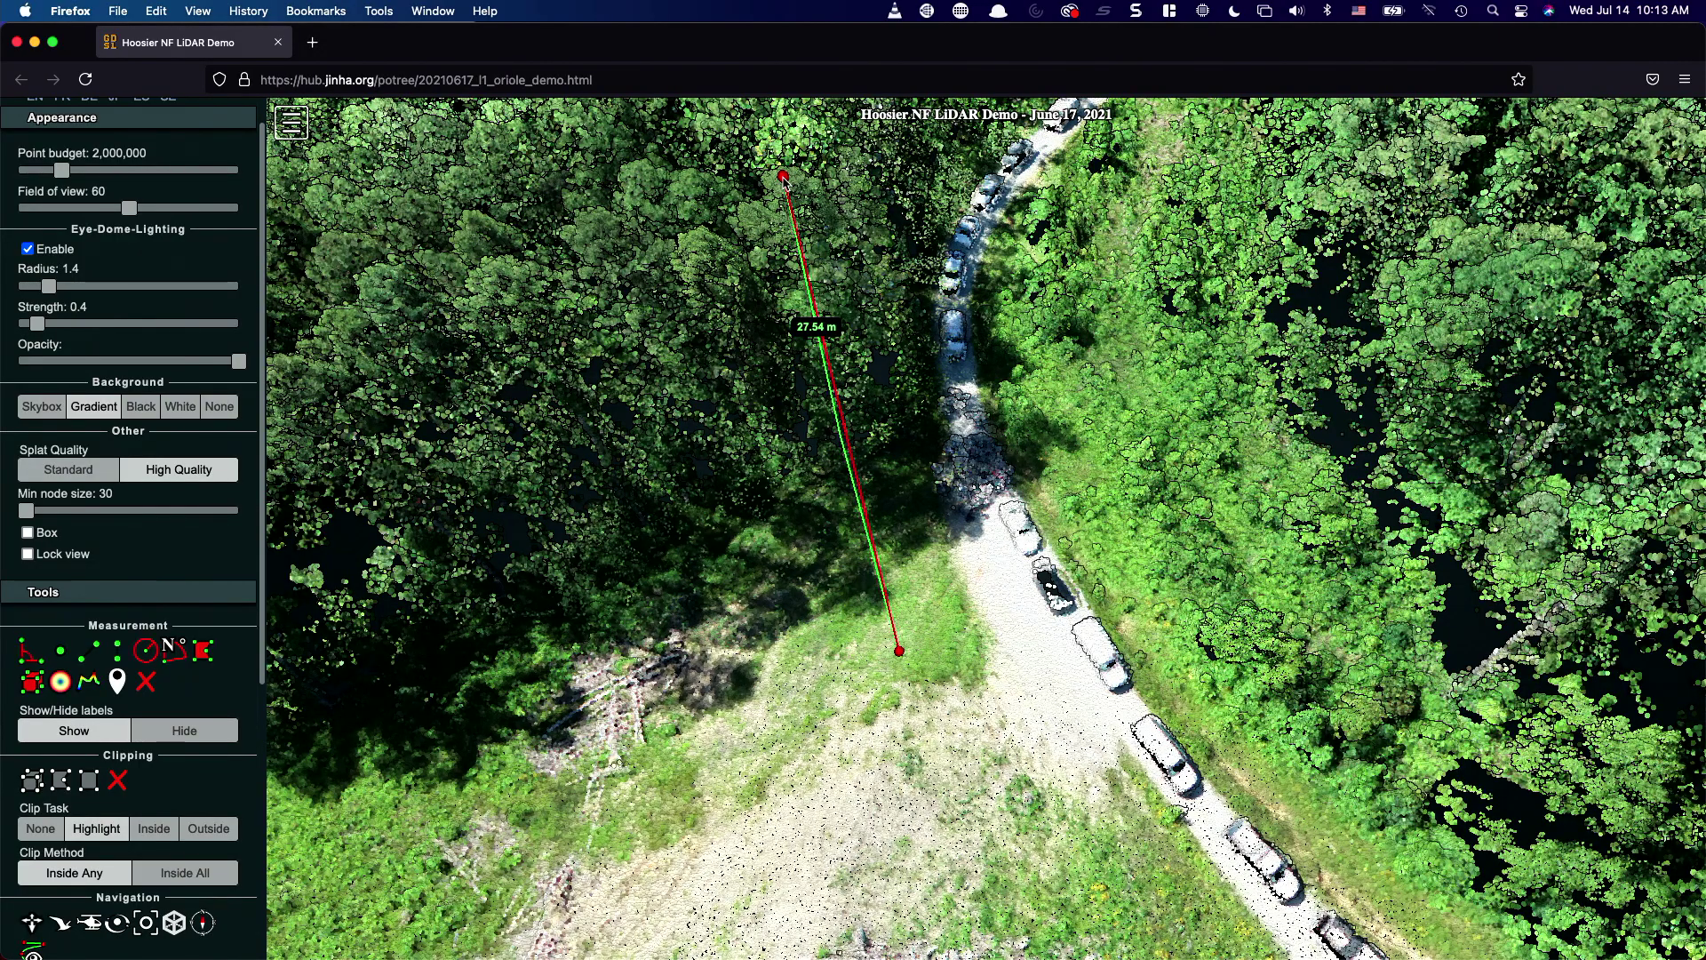
right_click_drag(922, 340, 625, 357)
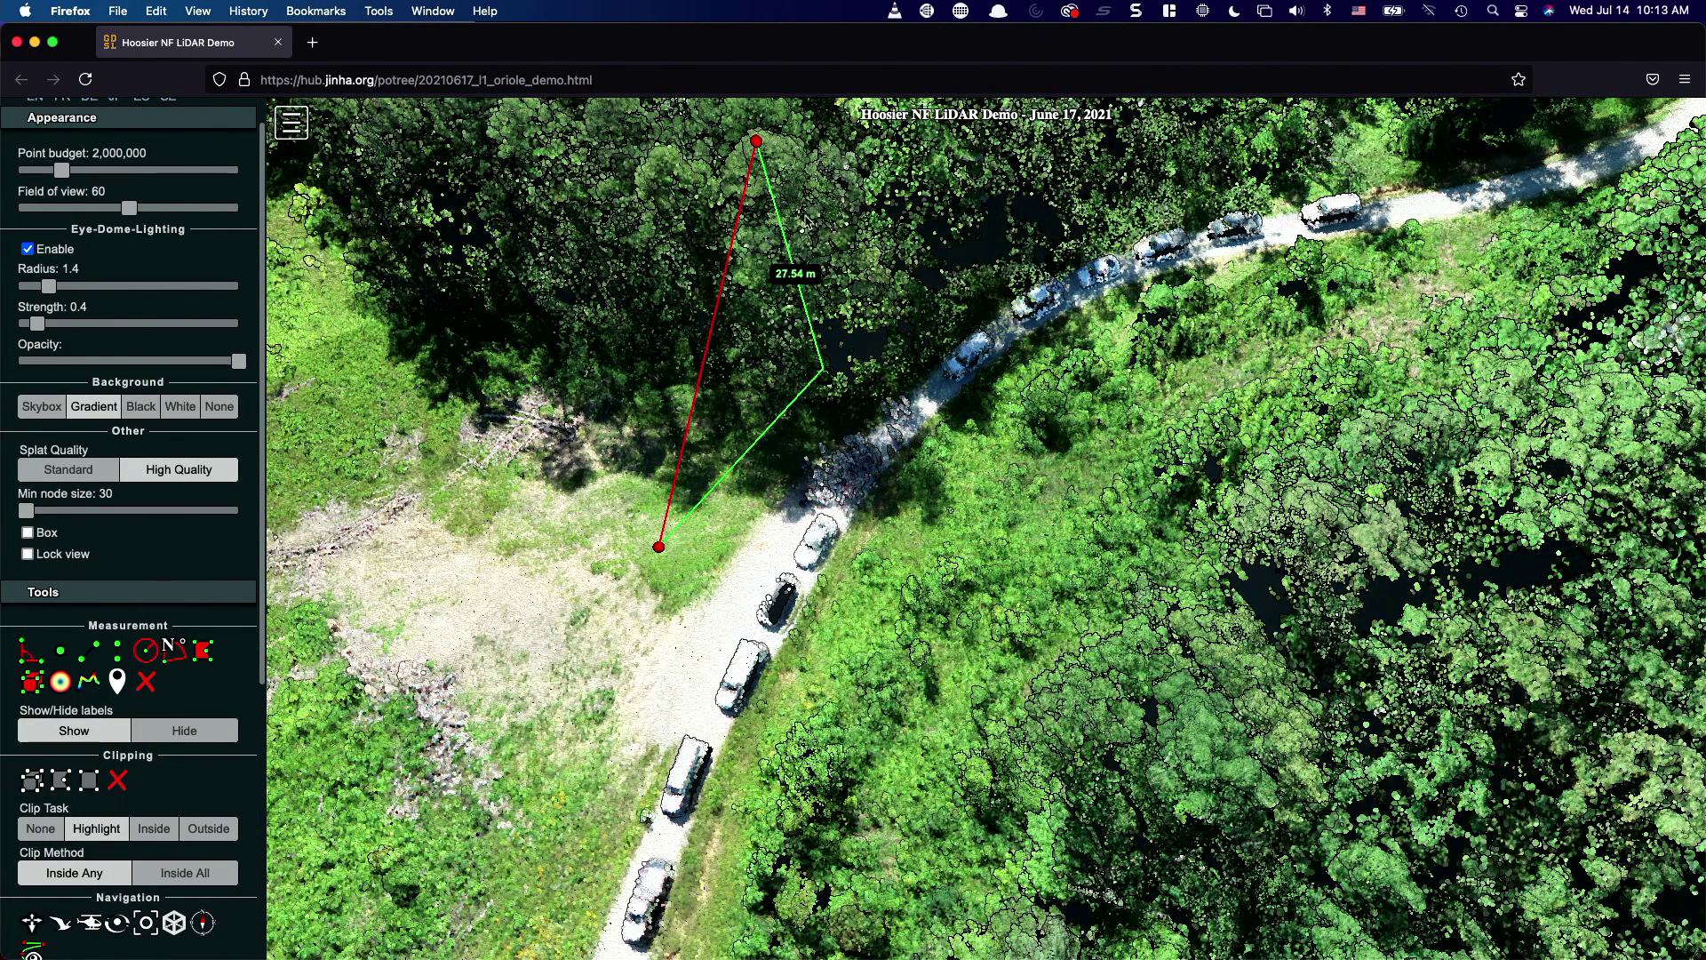
mouse_move(797, 181)
right_mouse_down()
mouse_move(814, 182)
mouse_move(800, 183)
right_mouse_up()
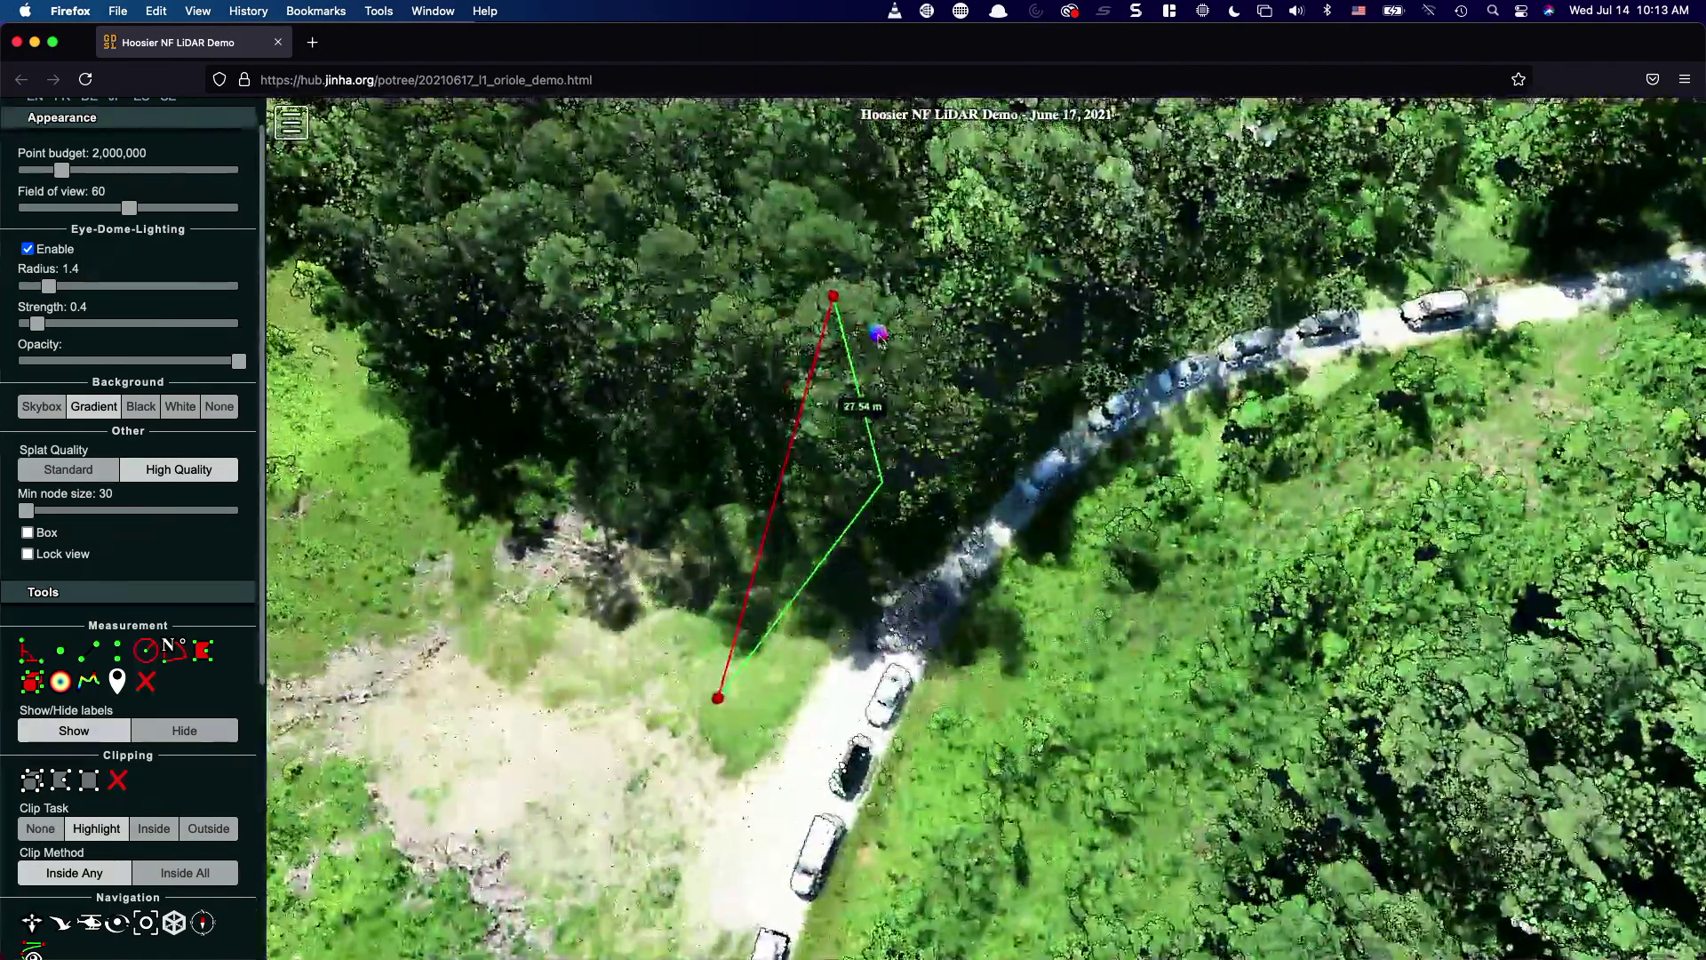
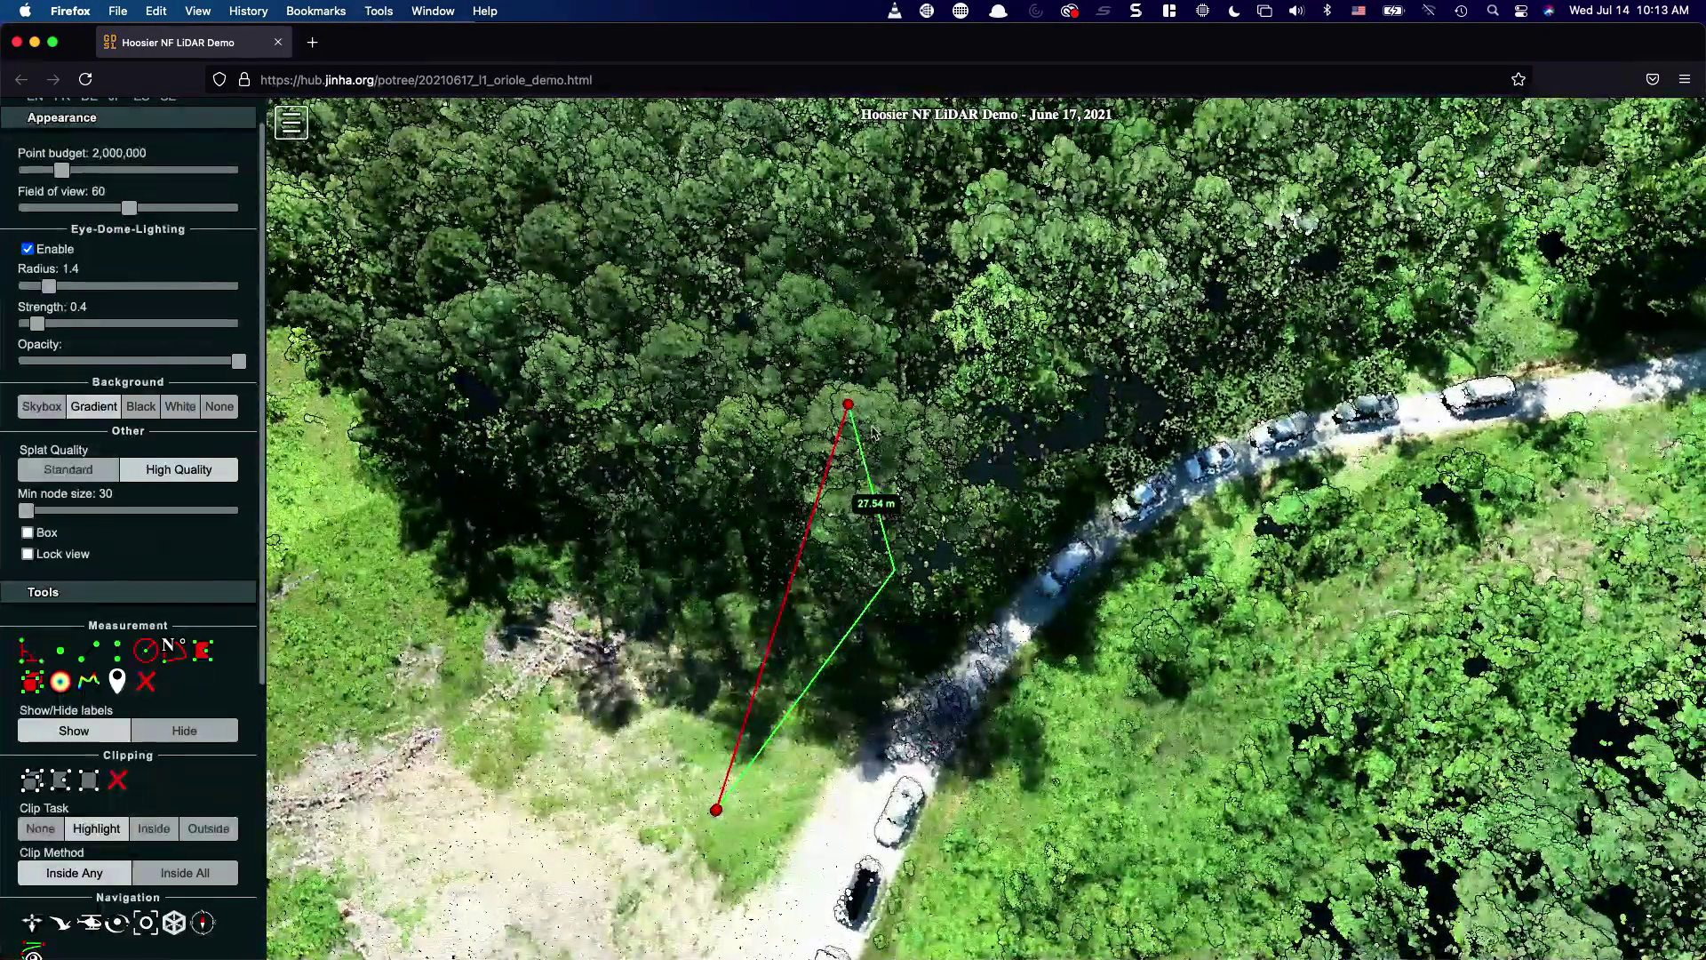
- Move the height measurement's upper point onto the crown of the nearby tree and check its placement from several angles
scroll(871, 432, "up", 3)
scroll(871, 431, "up", 3)
right_click_drag(849, 406, 870, 342)
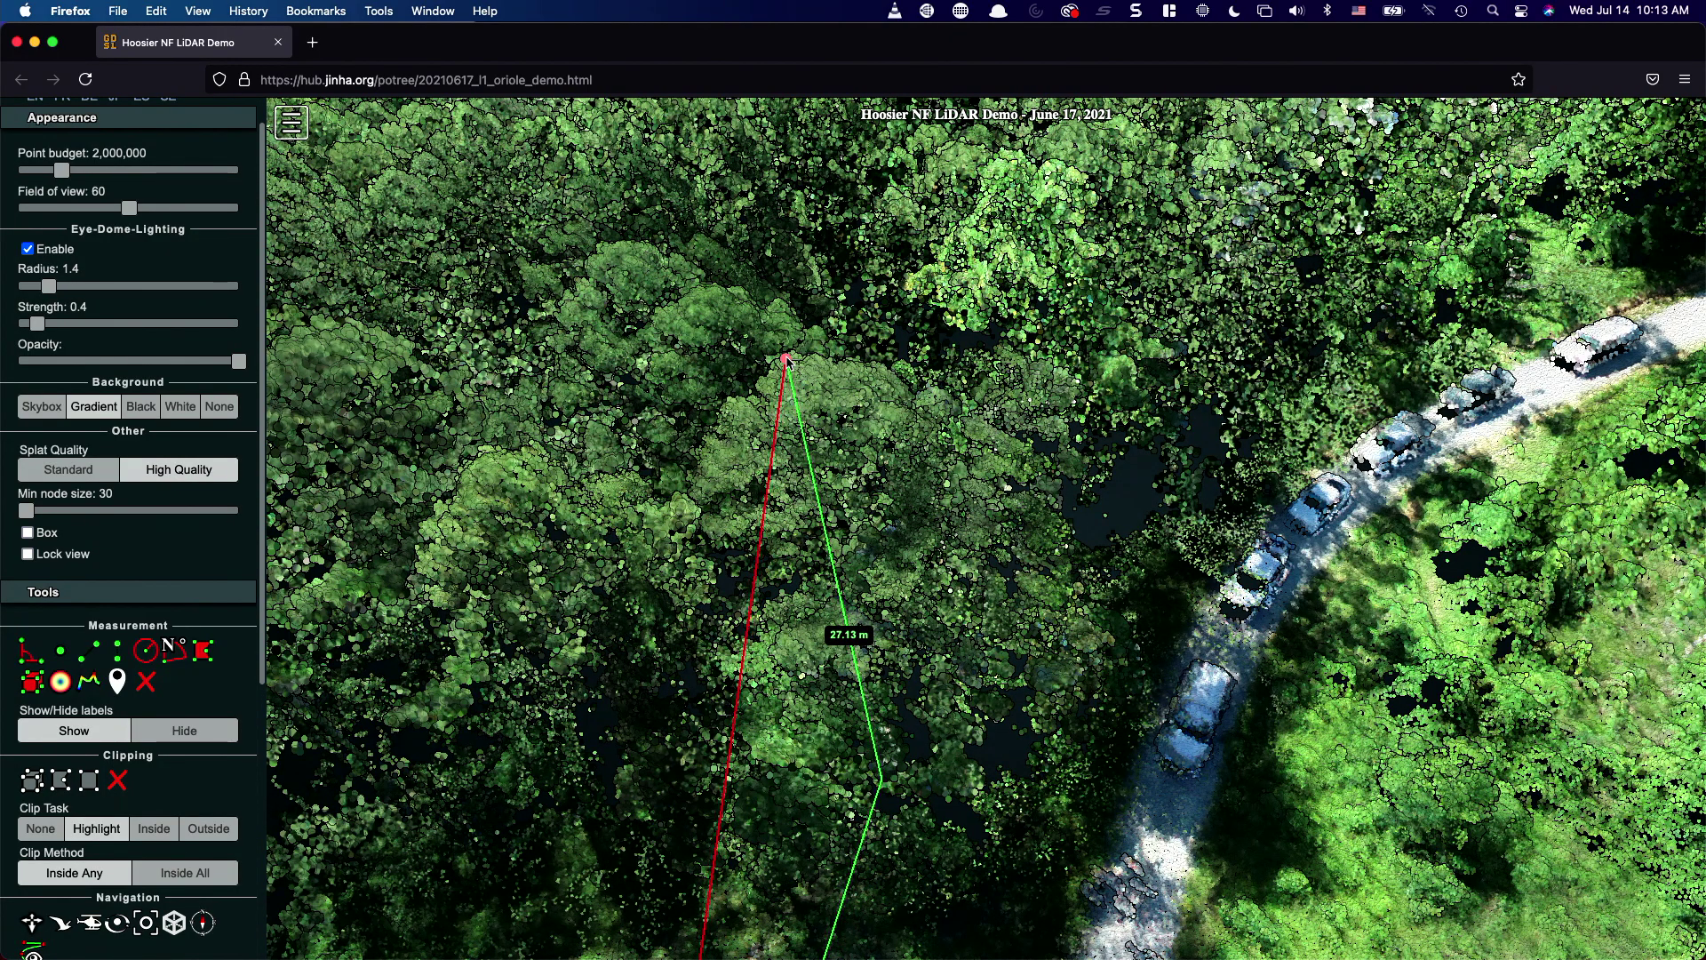
left_click(786, 359)
left_click_drag(868, 387, 875, 410)
right_click_drag(878, 418, 928, 446)
left_click_drag(930, 444, 763, 413)
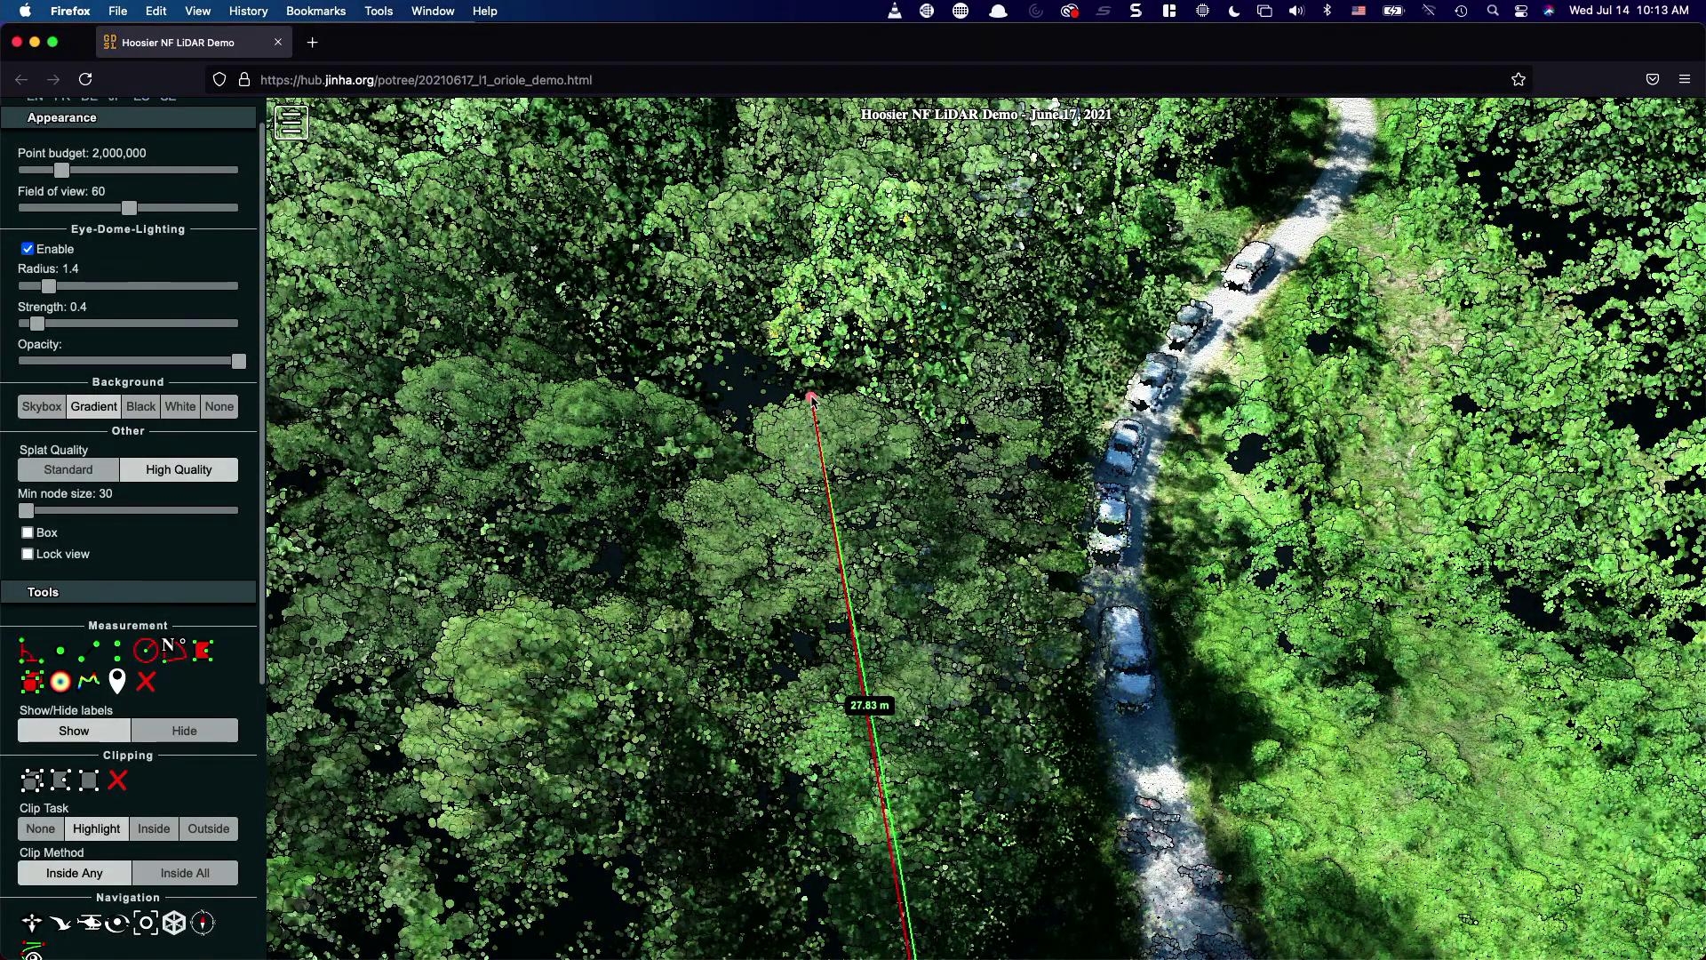
left_click_drag(886, 433, 907, 516)
right_click_drag(876, 450, 839, 436)
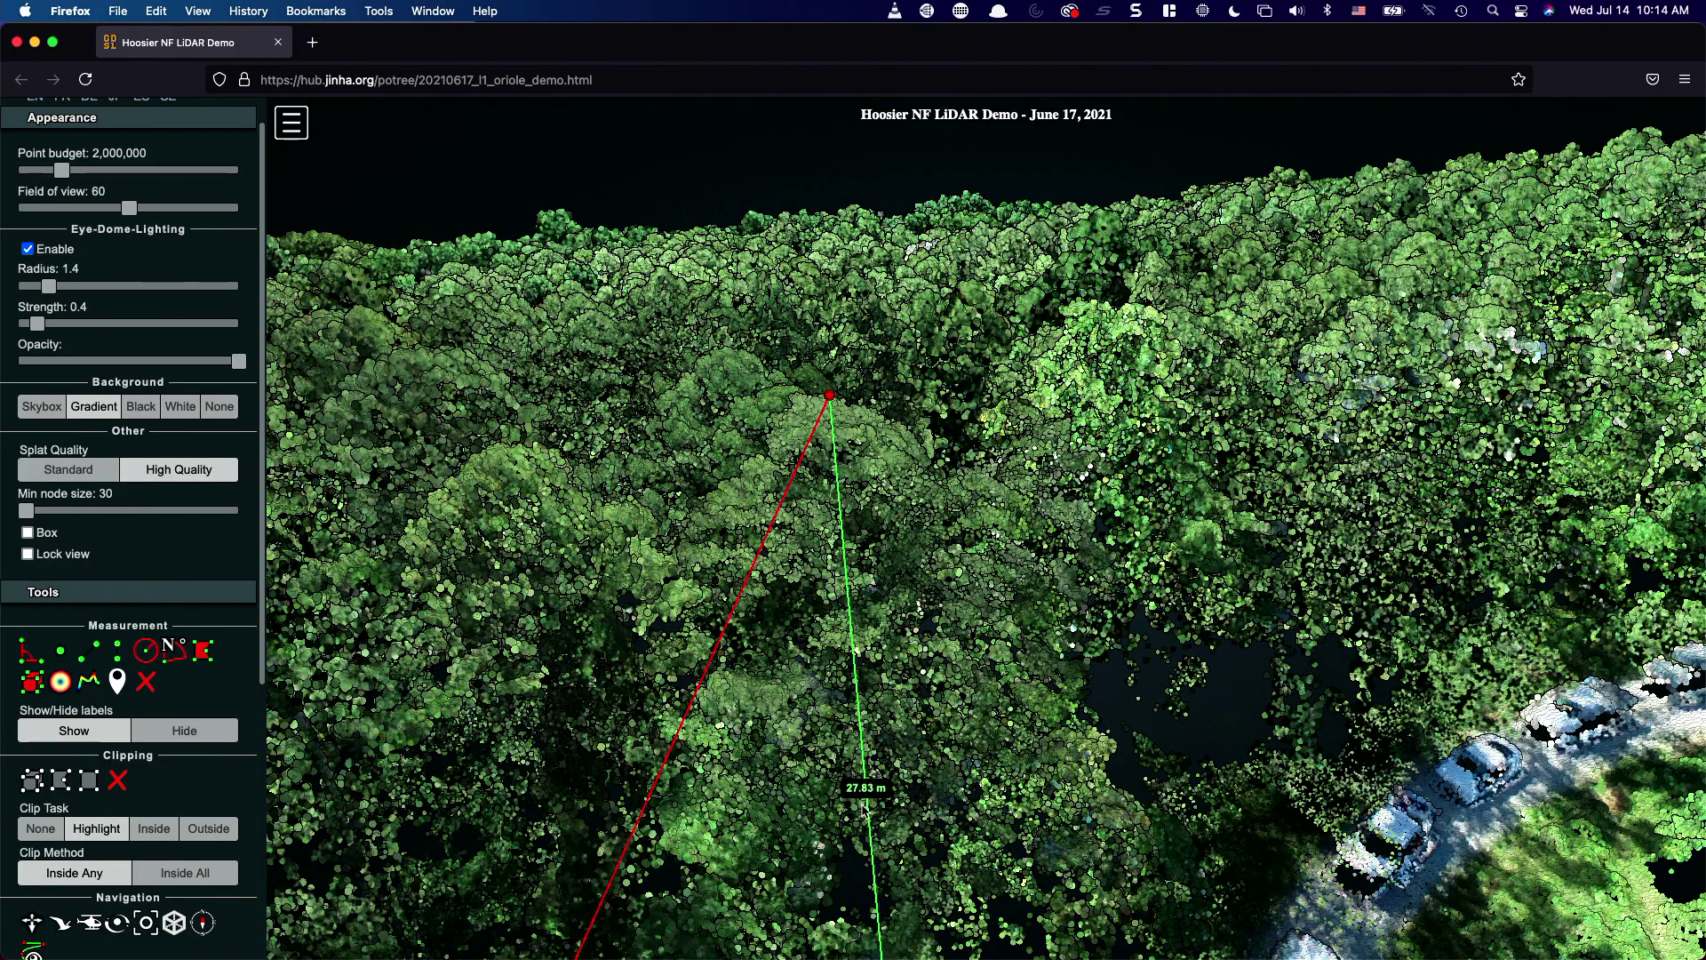
- Add a second height measurement from the low vegetation across the gravel road up to the top of a tree beside it
scroll(862, 807, "down", 3)
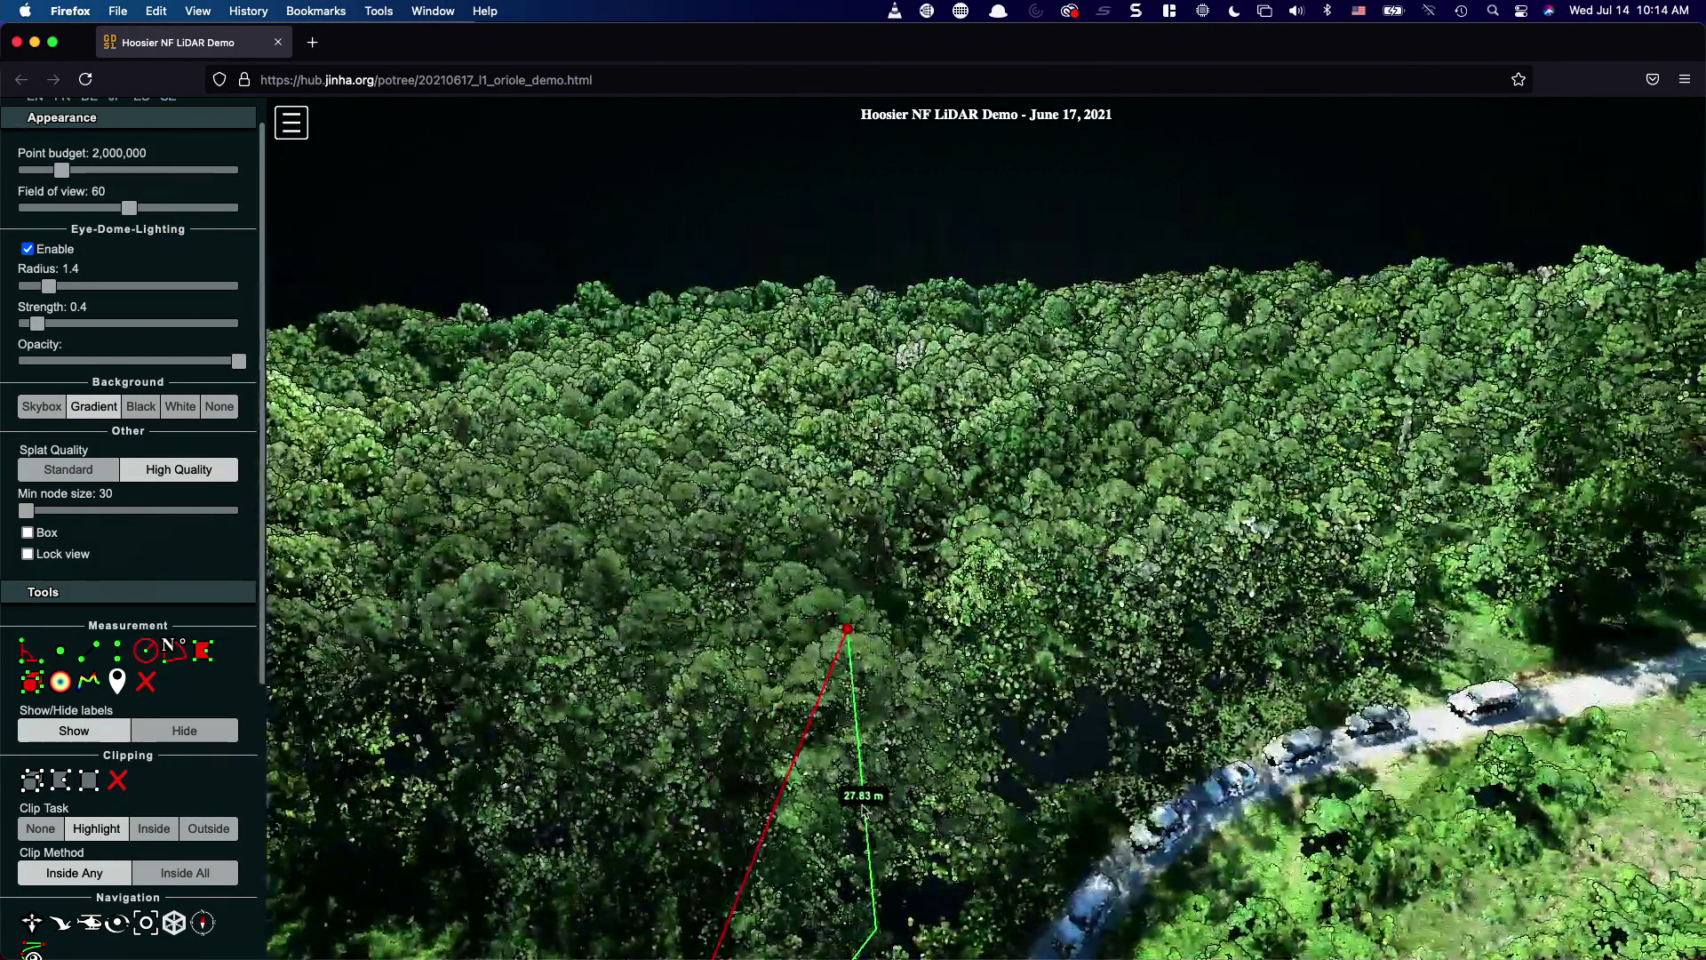
scroll(861, 808, "down", 2)
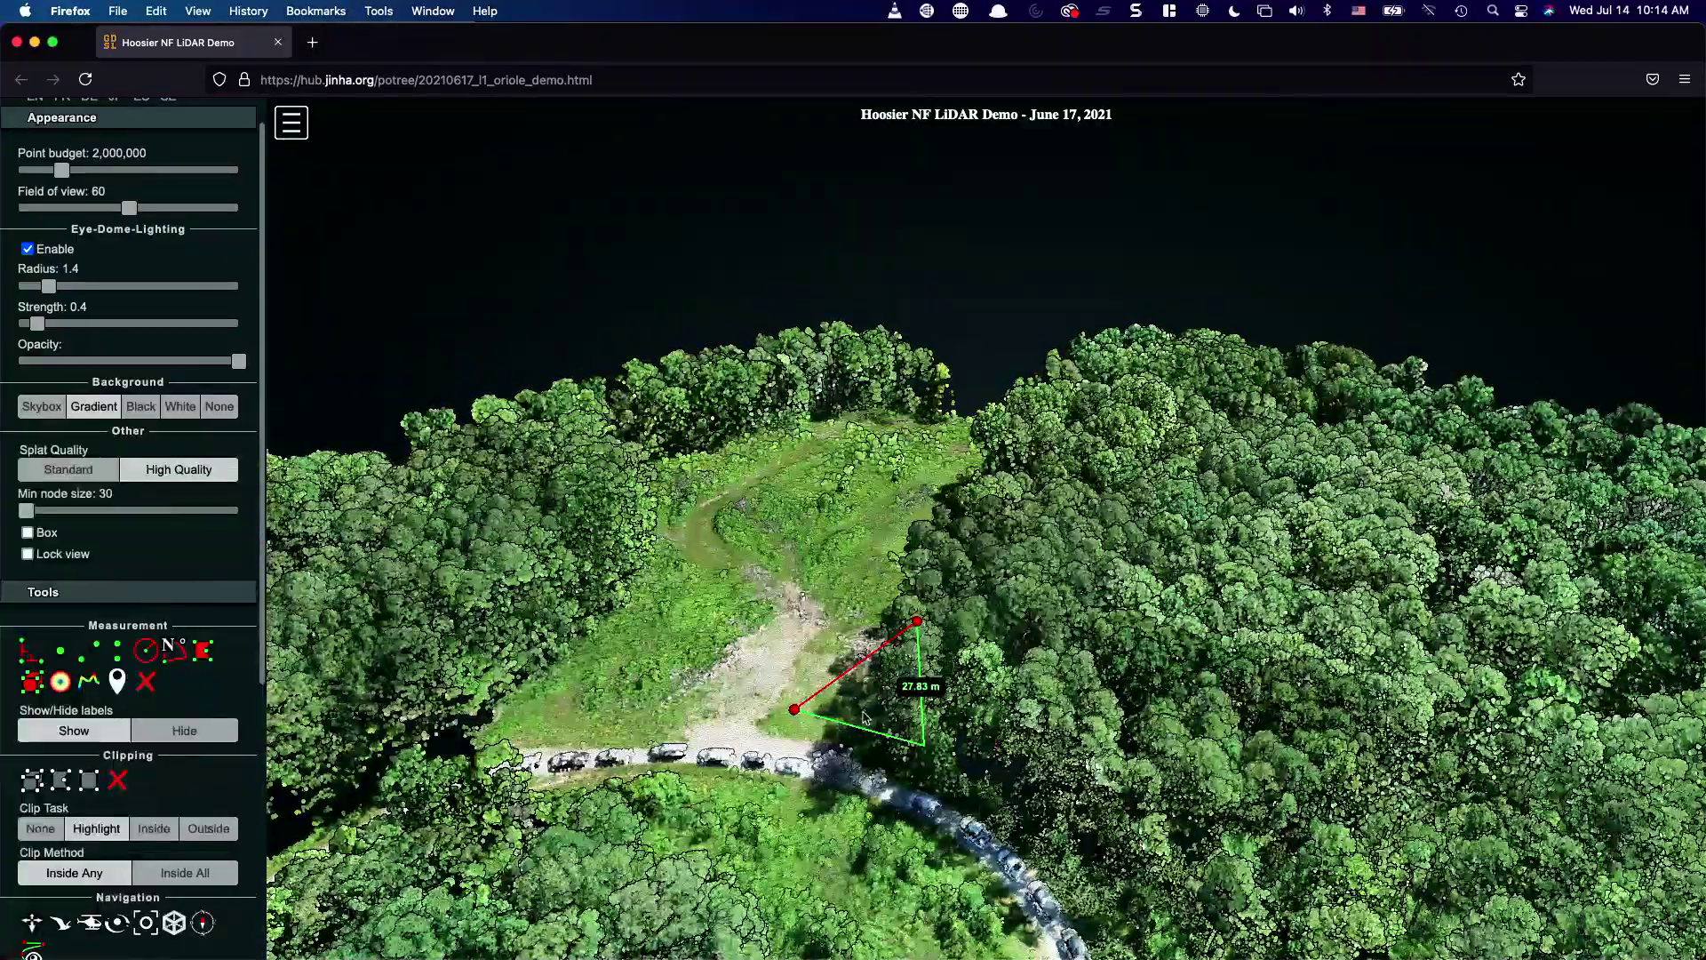
right_click_drag(864, 711, 715, 643)
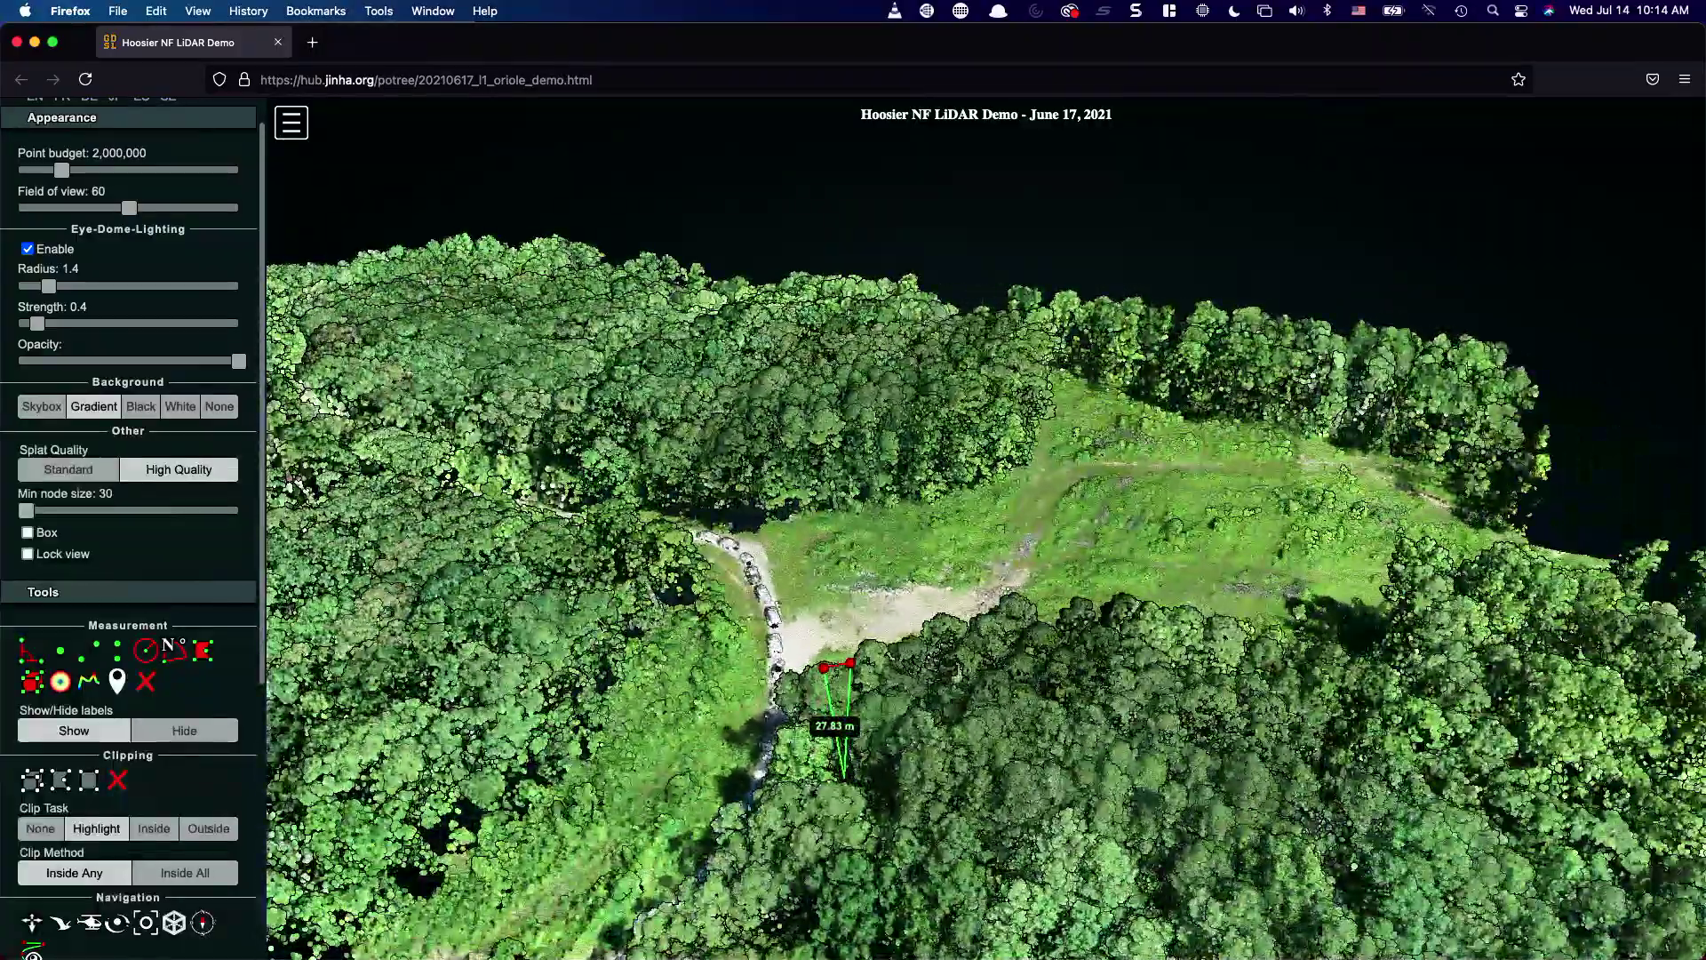
scroll(716, 643, "up", 5)
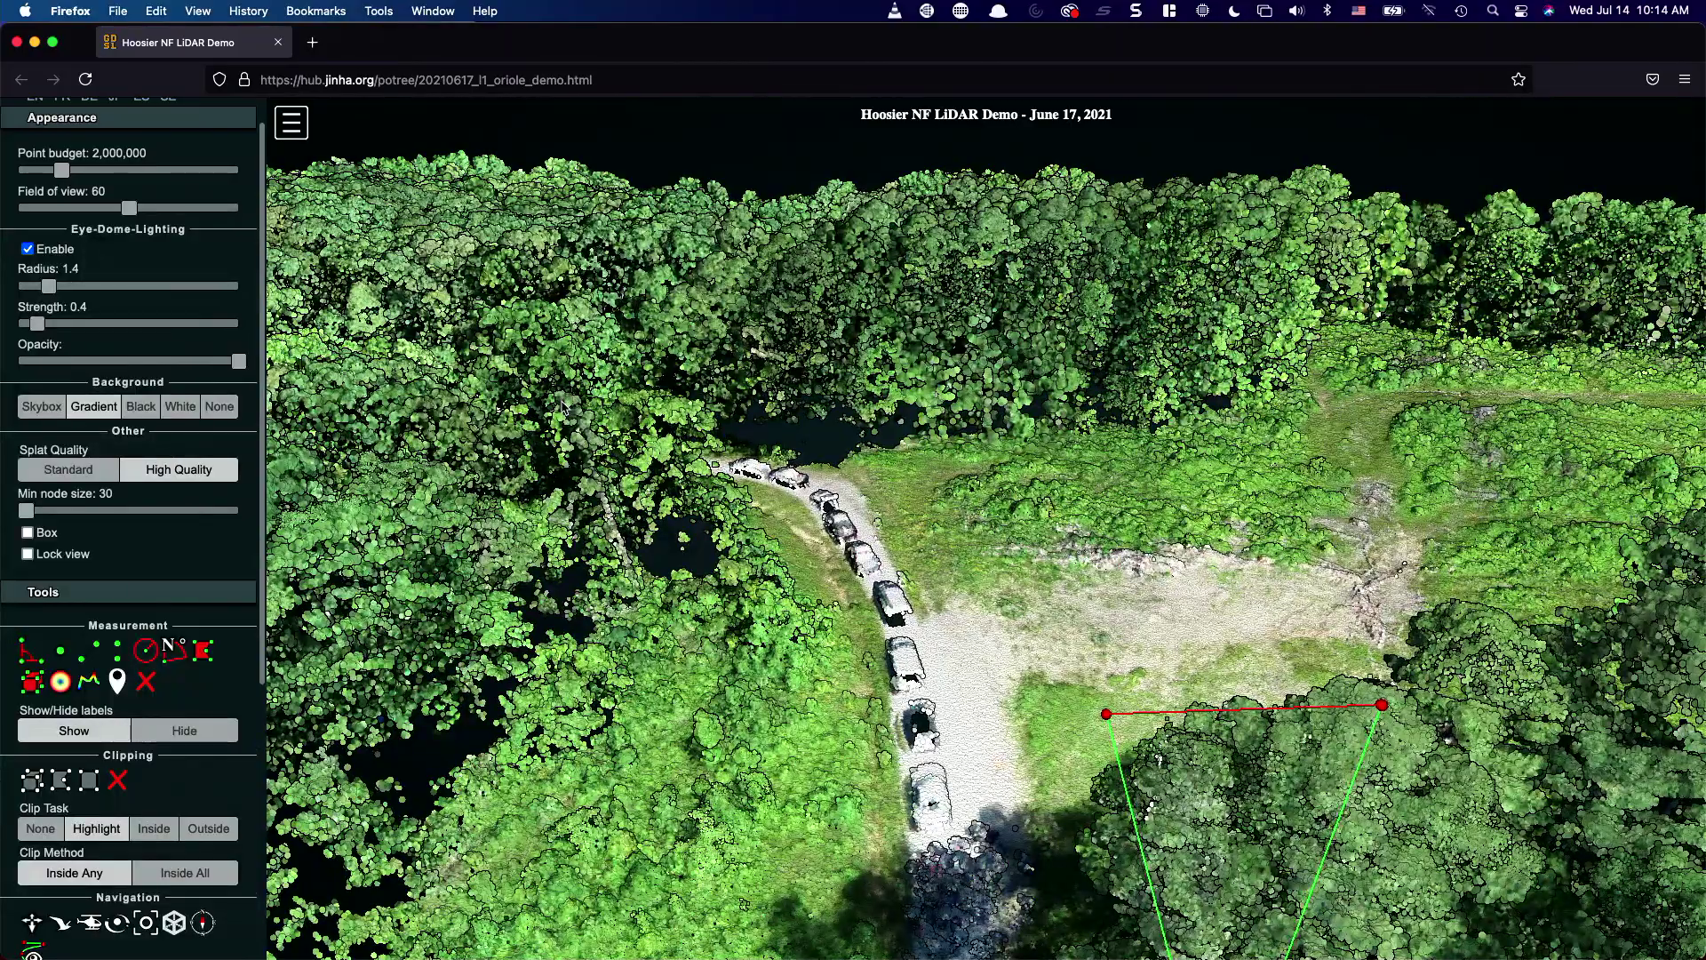
right_click_drag(621, 458, 634, 518)
left_click_drag(634, 520, 607, 537)
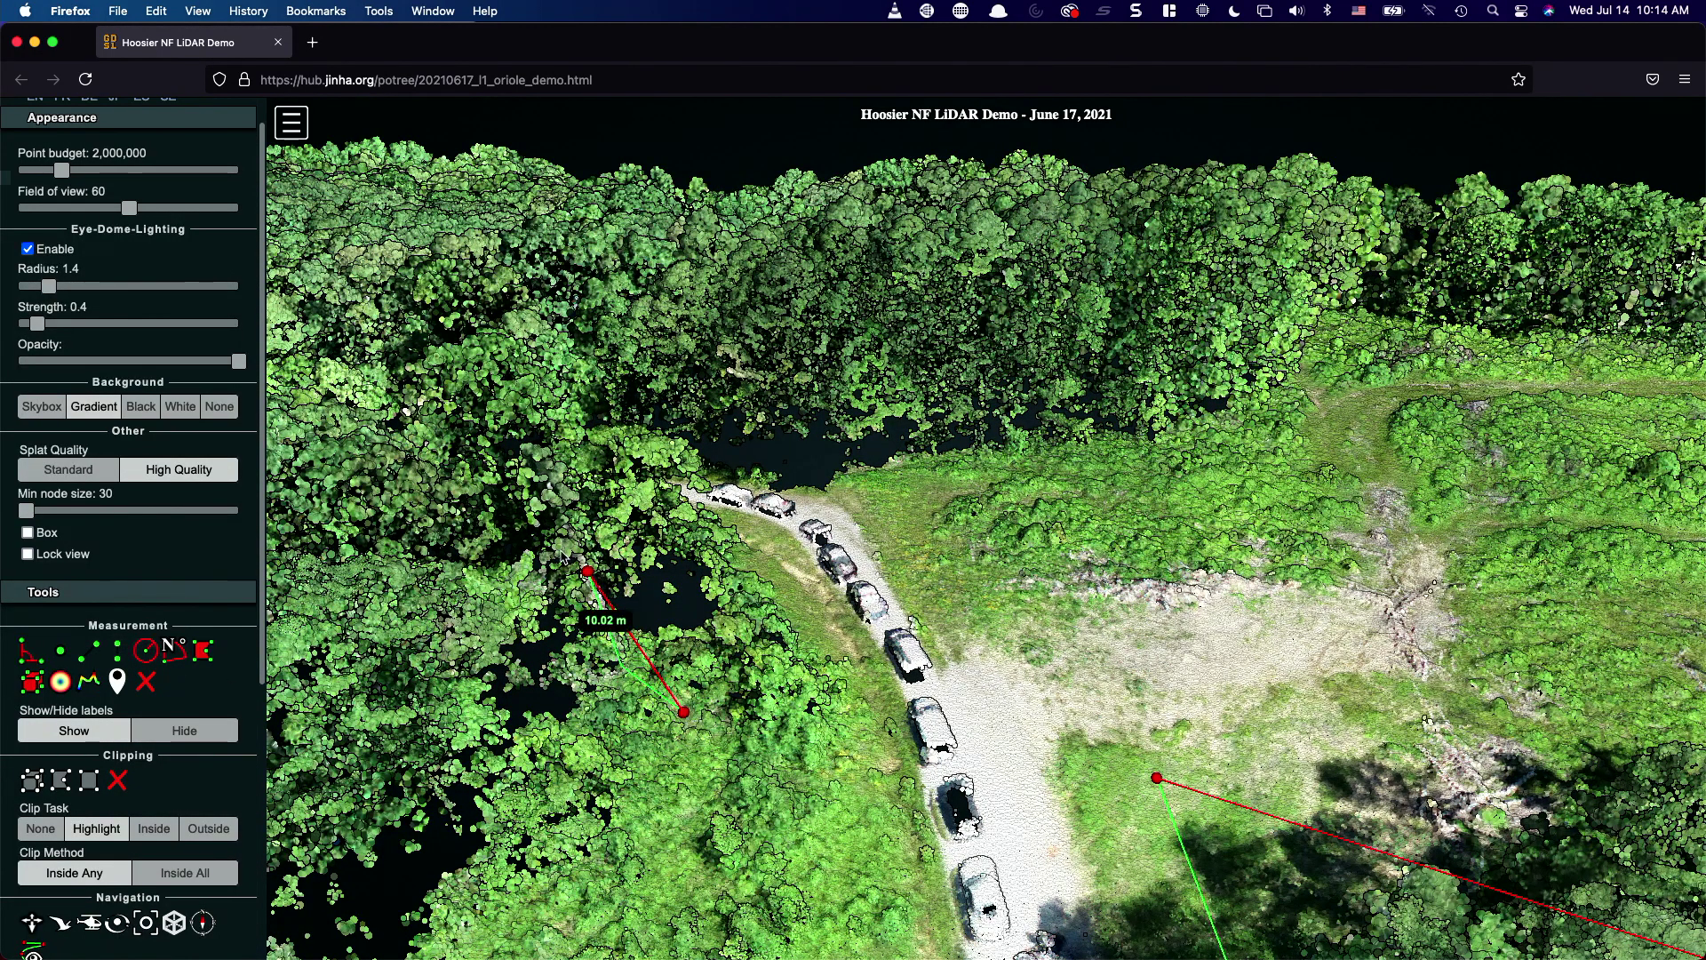
left_click(531, 451)
- Refine the upper point of the second height measurement on its treetop, checking it from closer up and another angle
right_click_drag(658, 503, 733, 593)
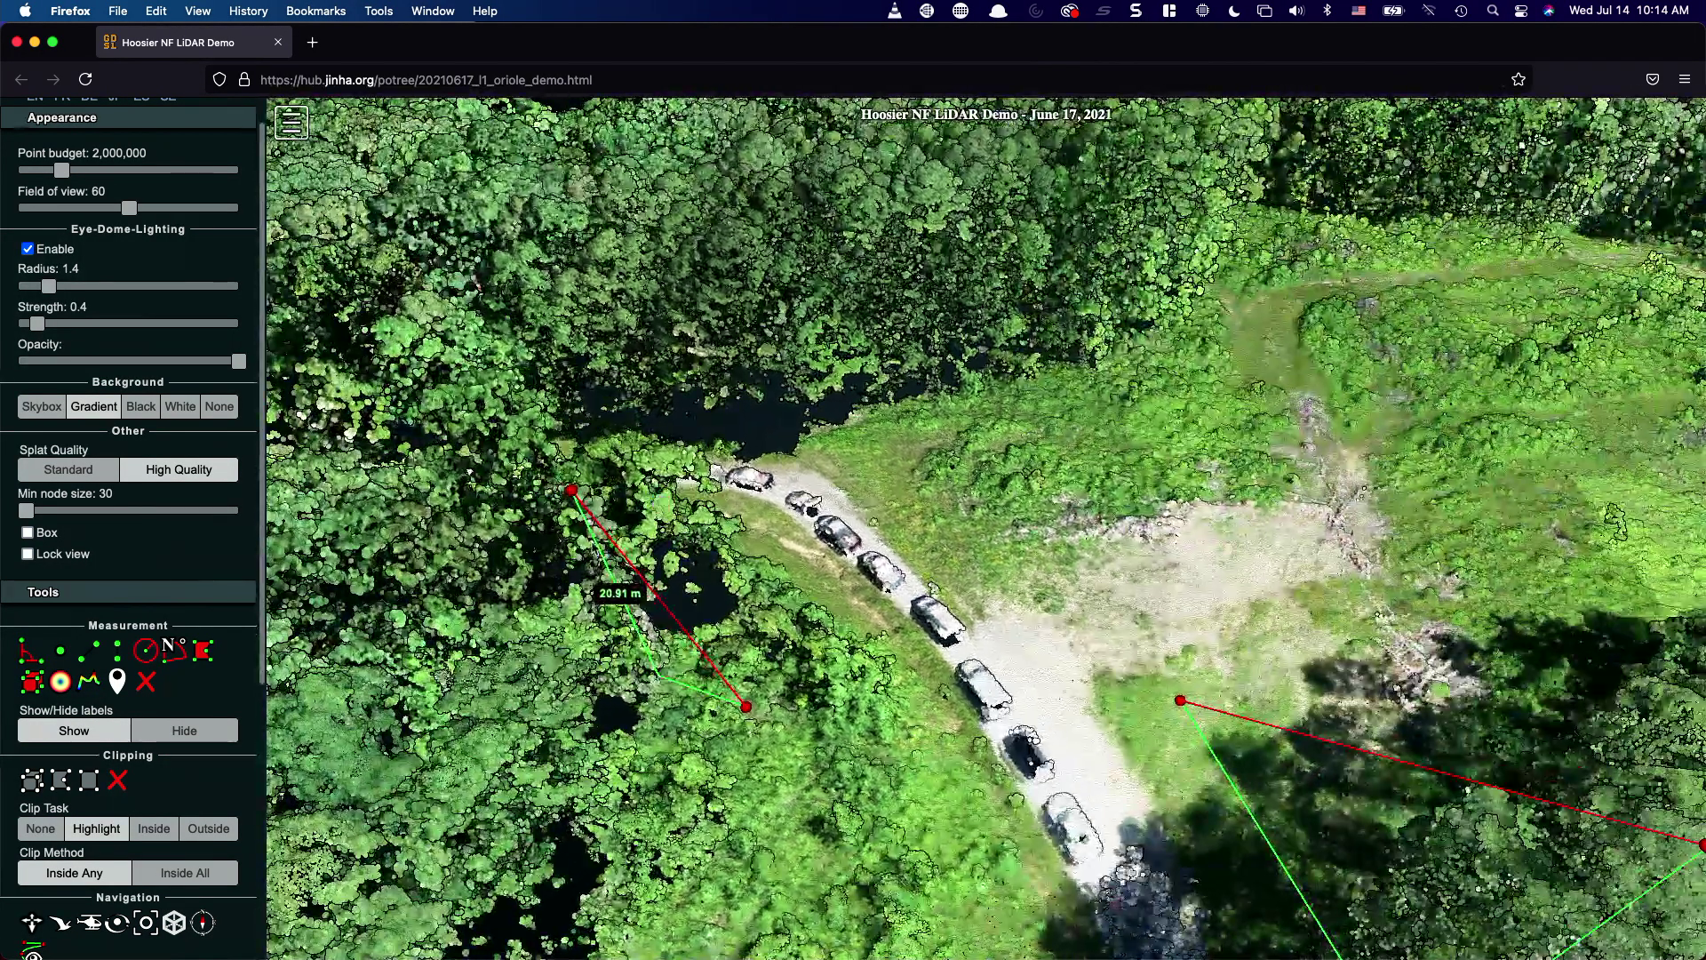
scroll(548, 480, "up", 5)
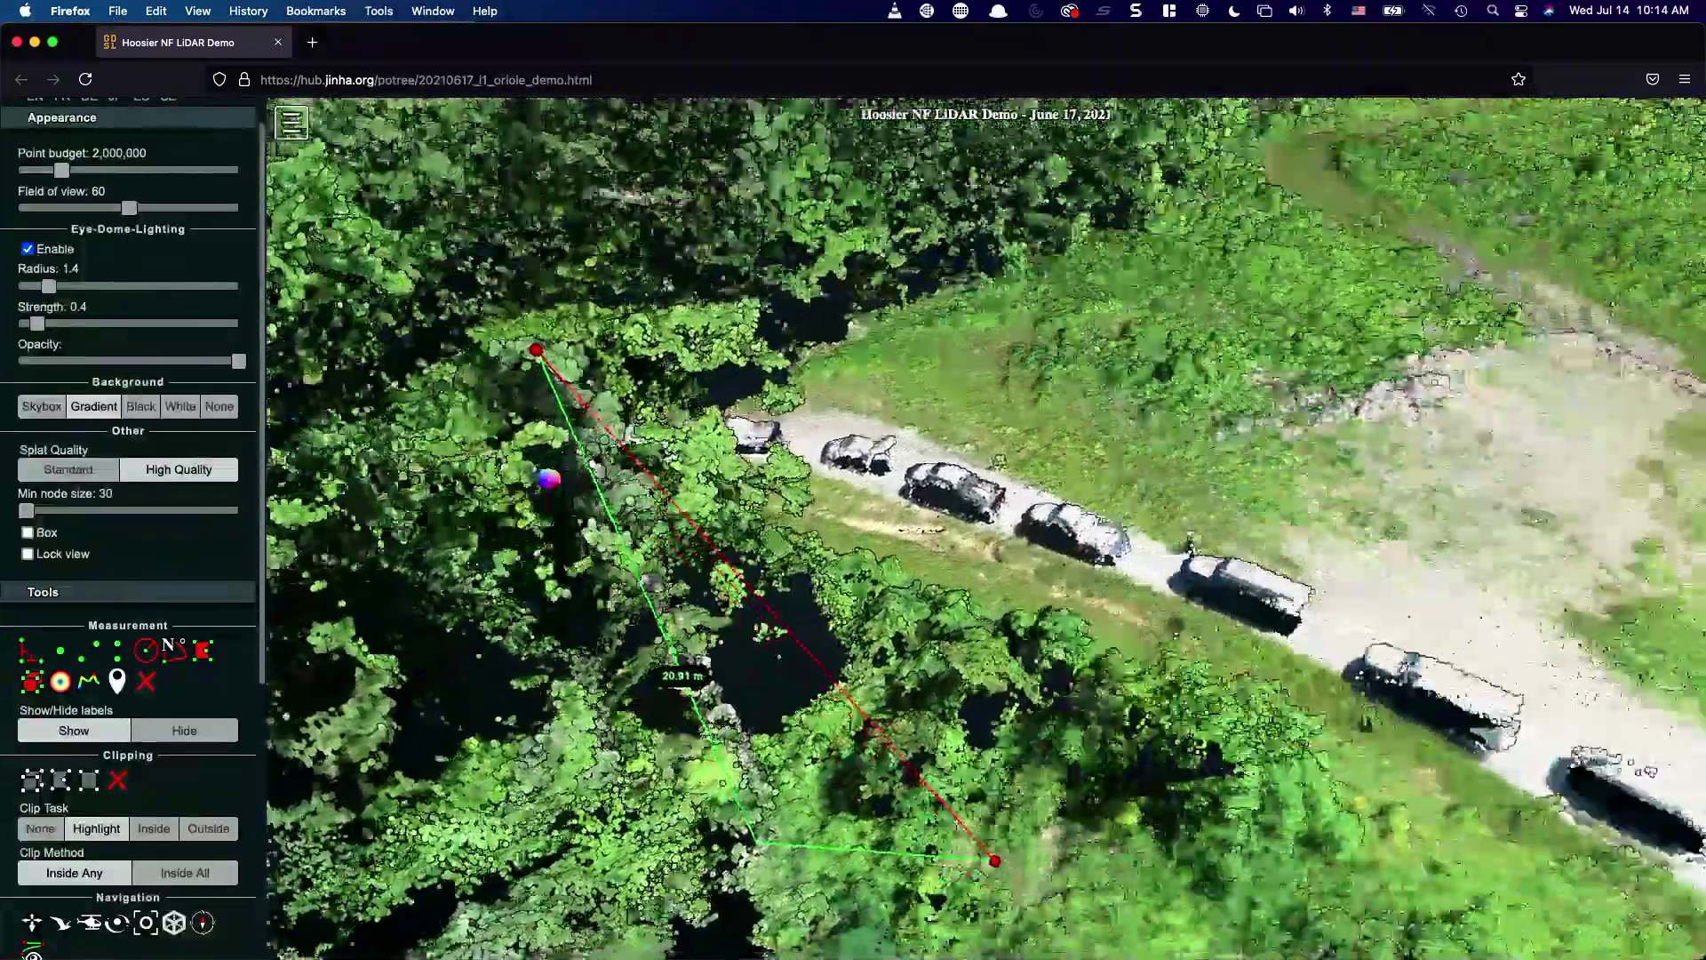
right_click_drag(548, 479, 638, 499)
right_click_drag(587, 449, 613, 458)
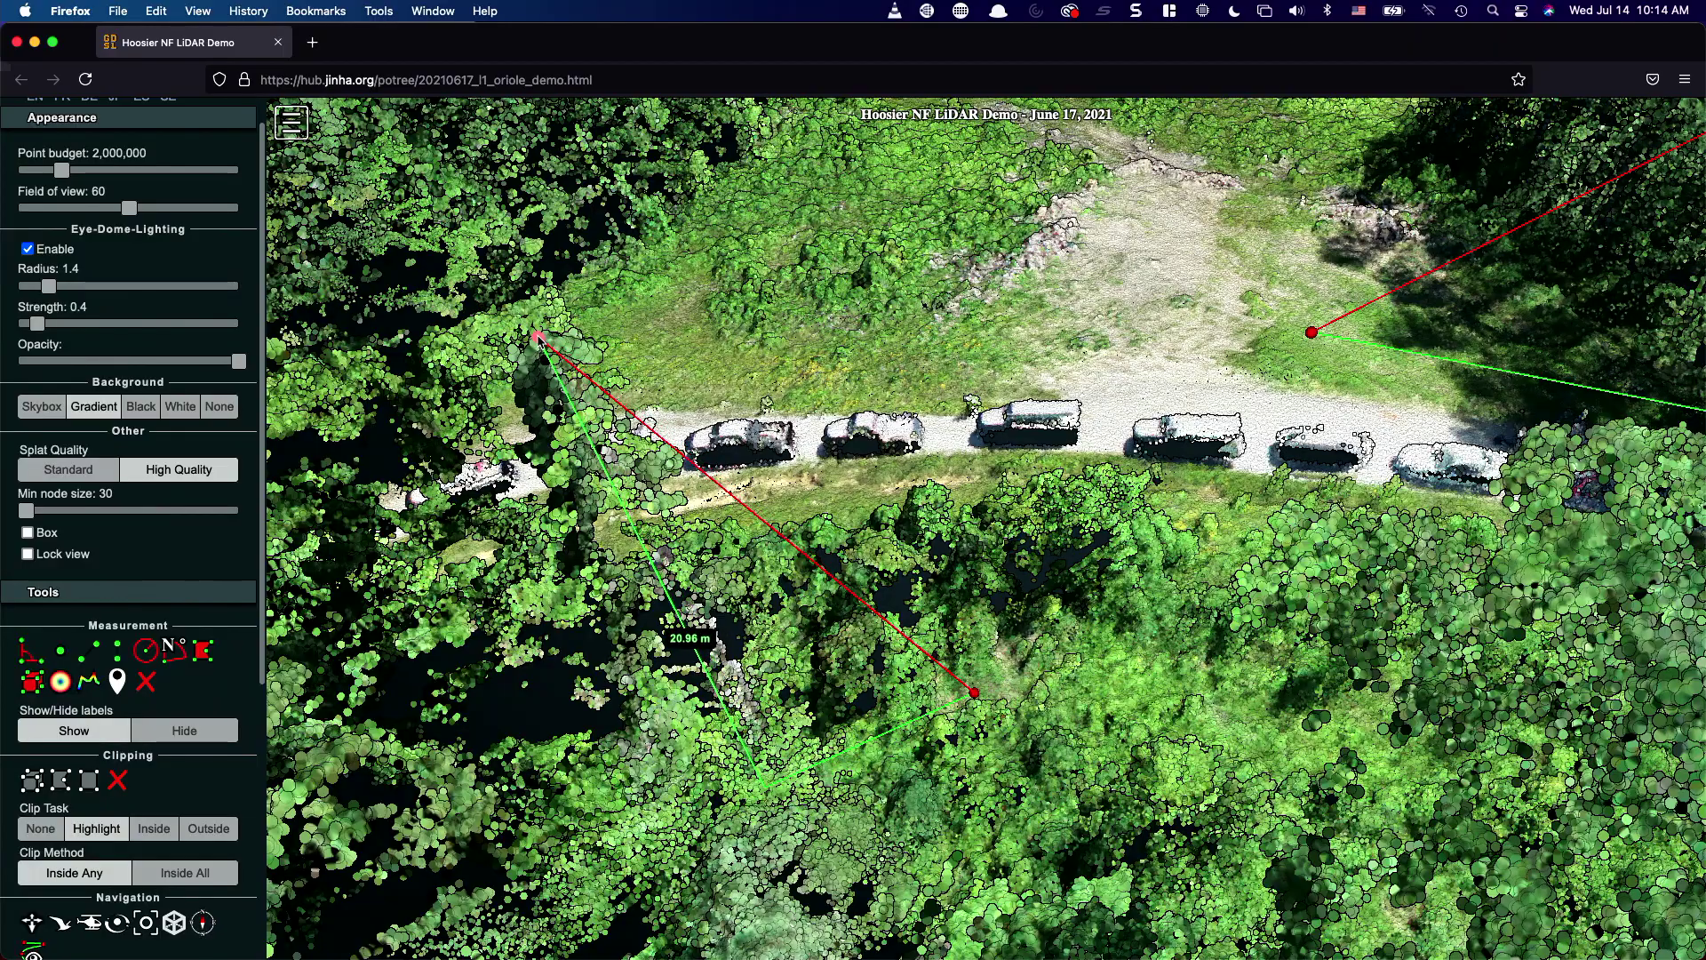
left_click_drag(668, 367, 682, 418)
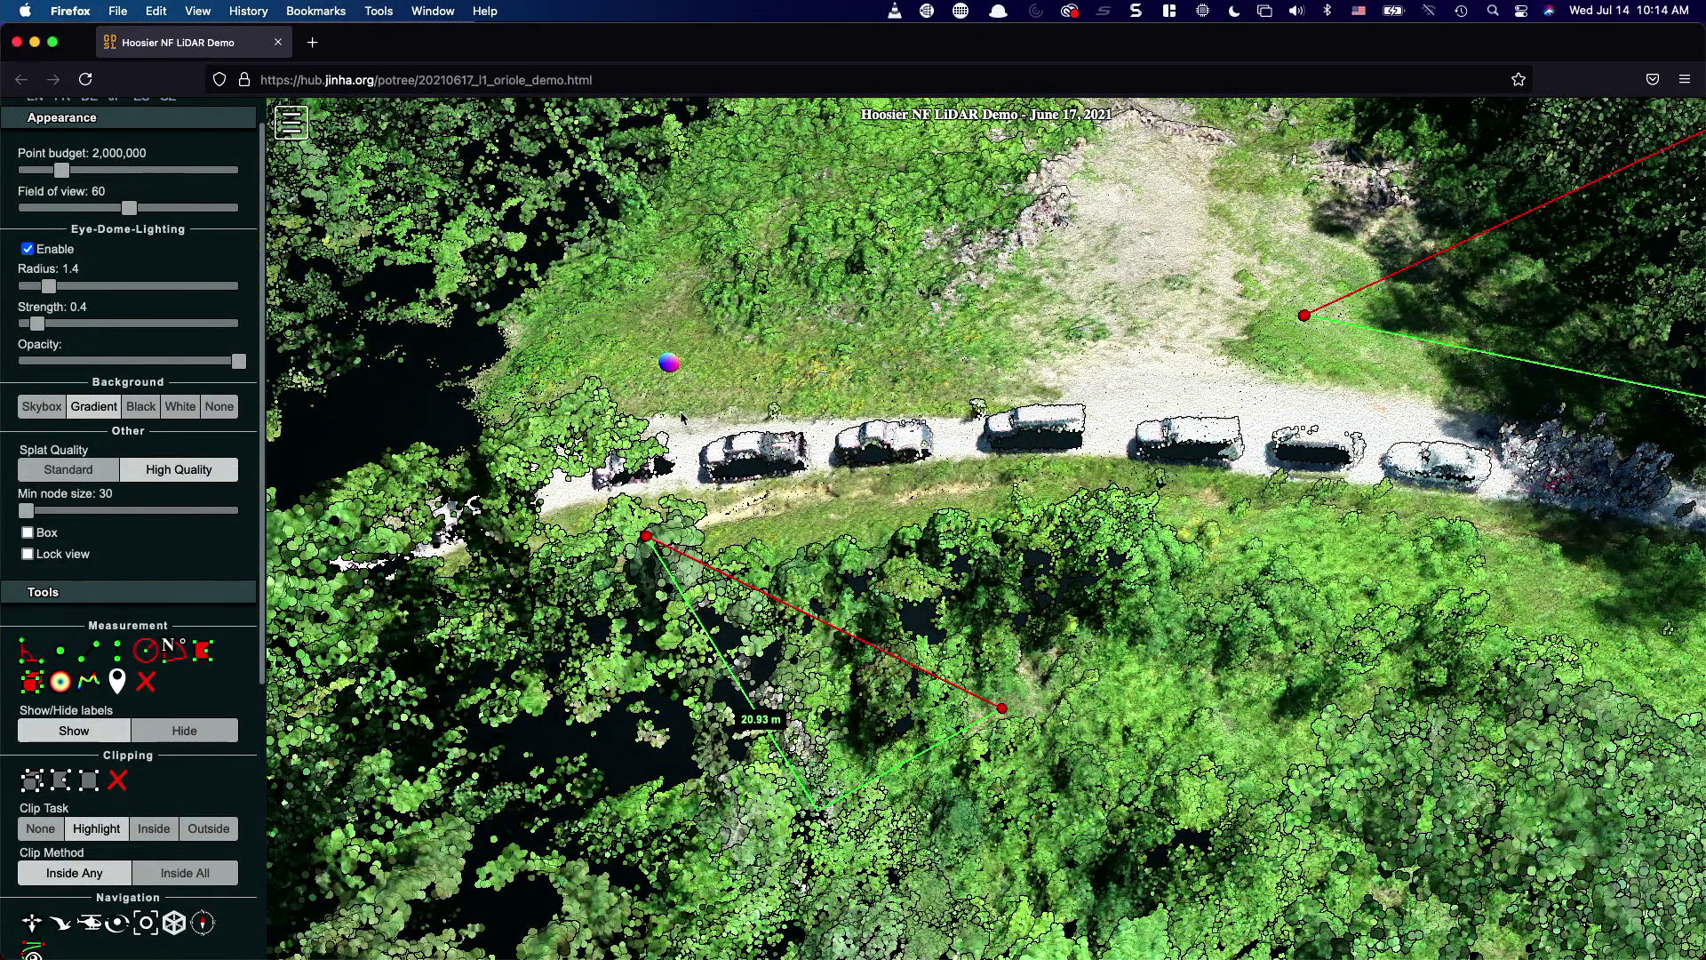
- Draw a two-point height profile across the forest, crossing the gravel road and the shrubby area between the wooded sections
scroll(682, 419, "down", 3)
right_click_drag(1116, 560, 823, 604)
left_click_drag(1141, 702, 1306, 693)
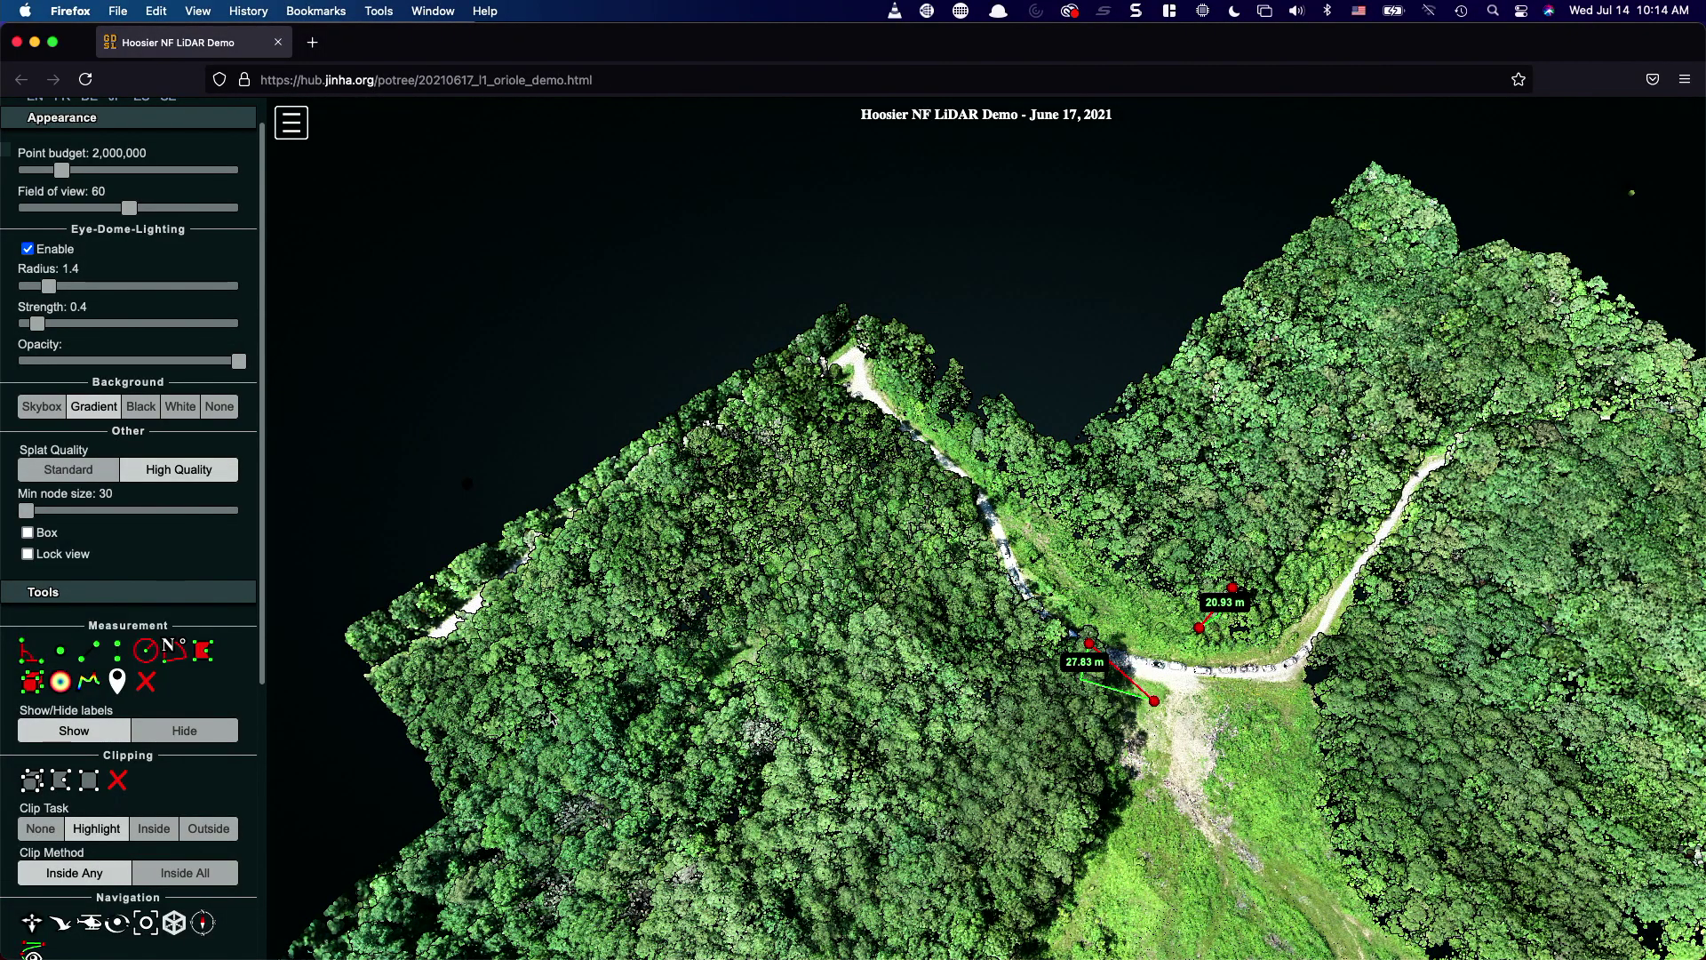
left_click(87, 683)
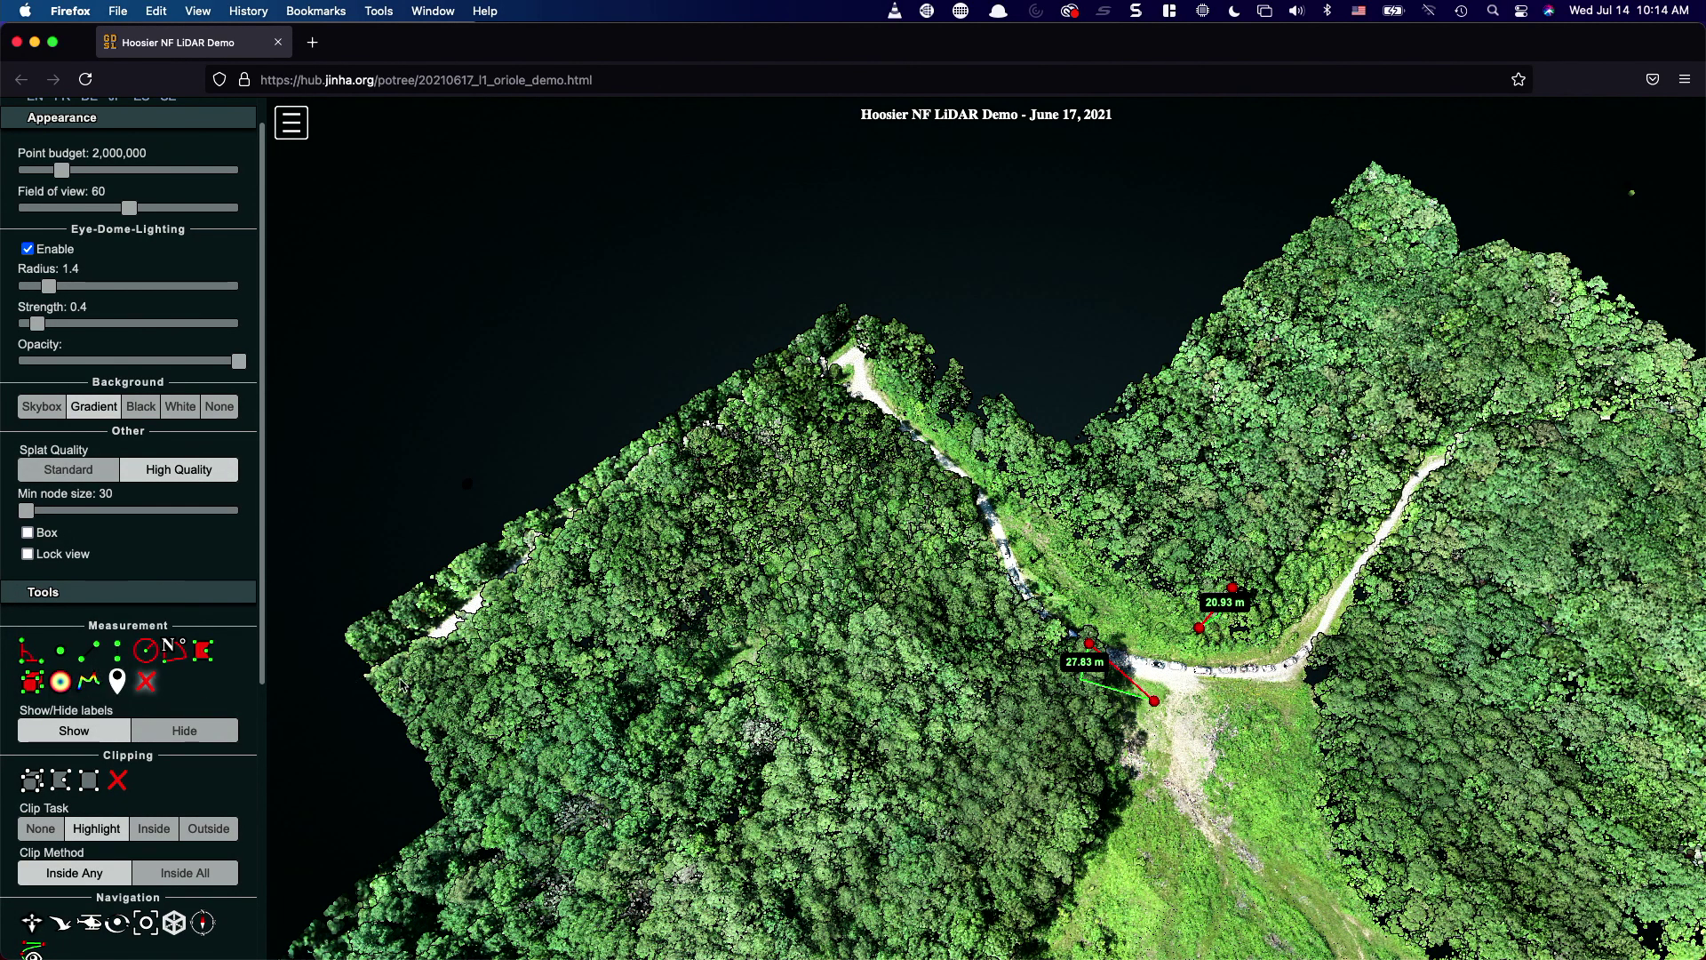
left_click(585, 661)
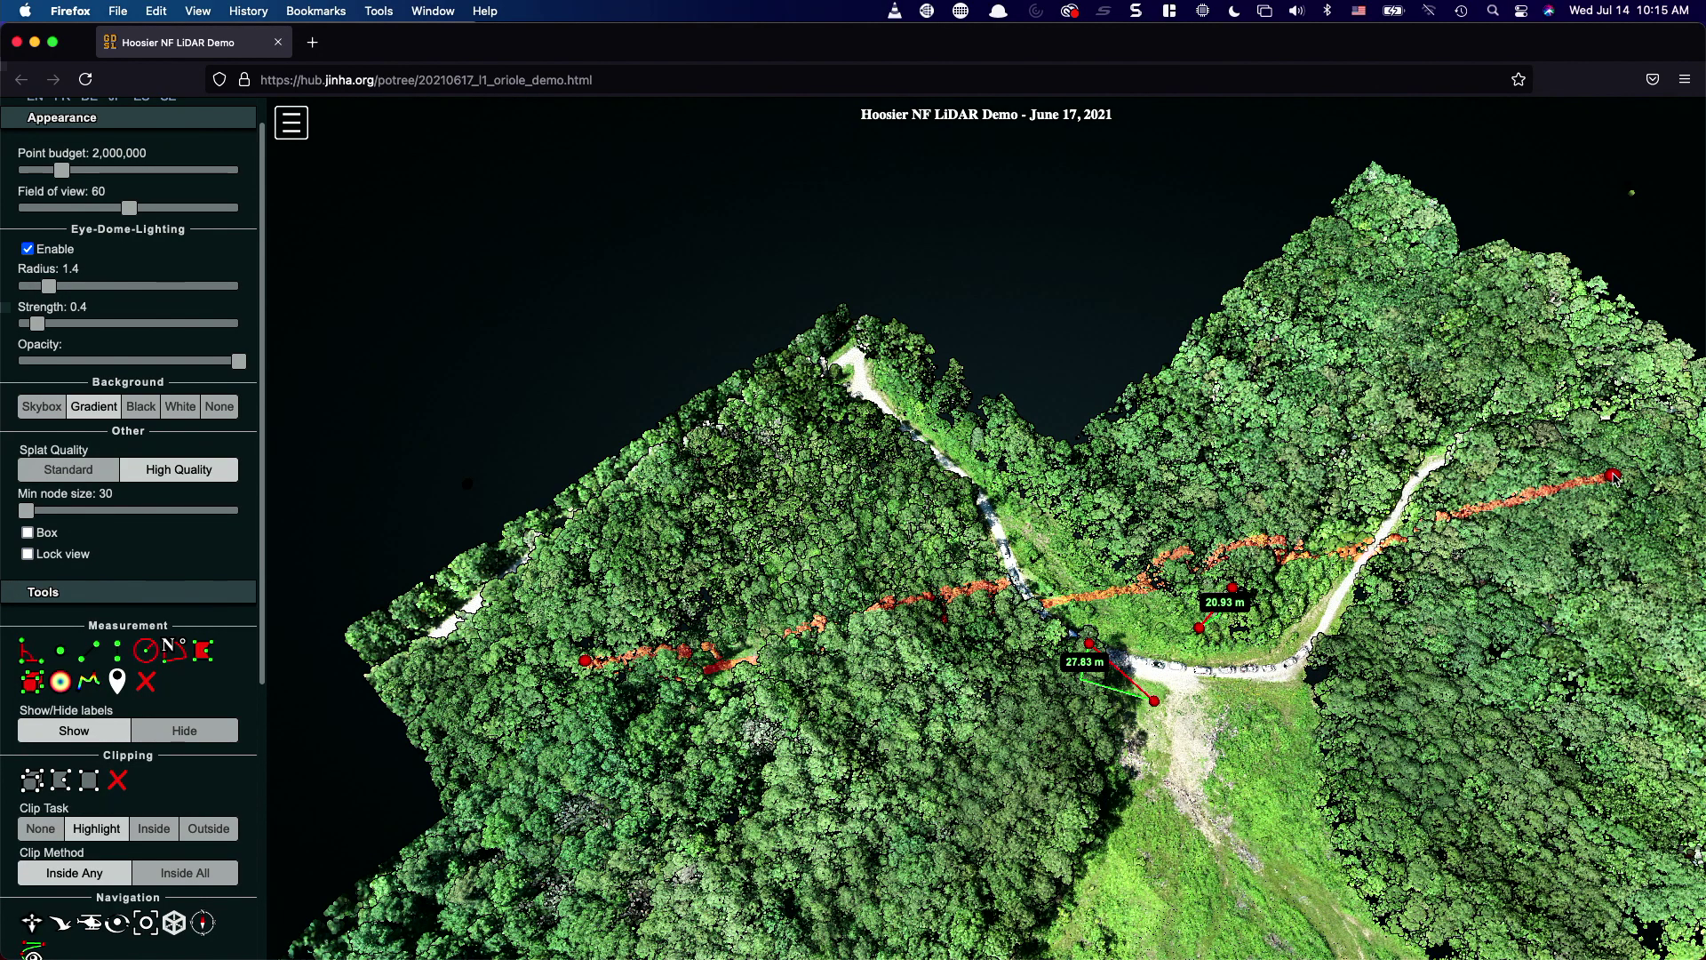
left_click(1623, 514)
right_click(1614, 492)
left_click_drag(1002, 702, 995, 689)
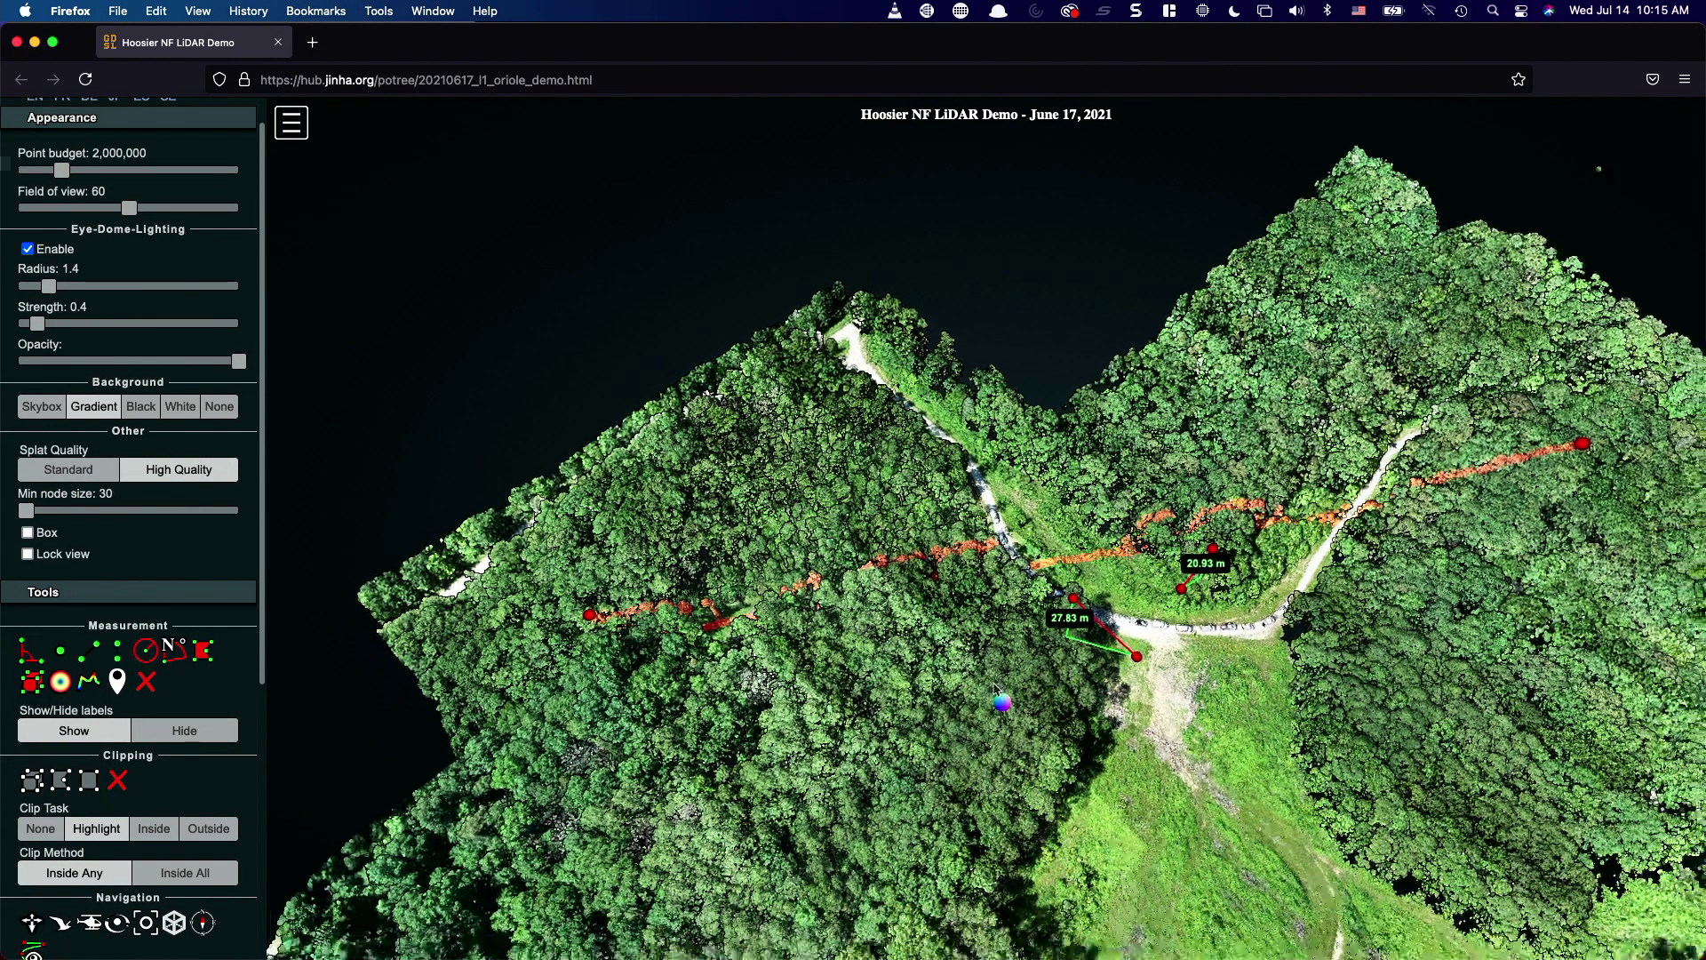
- Open the 2D profile view of the Profile measurement from the scene objects
scroll(142, 658, "down", 2)
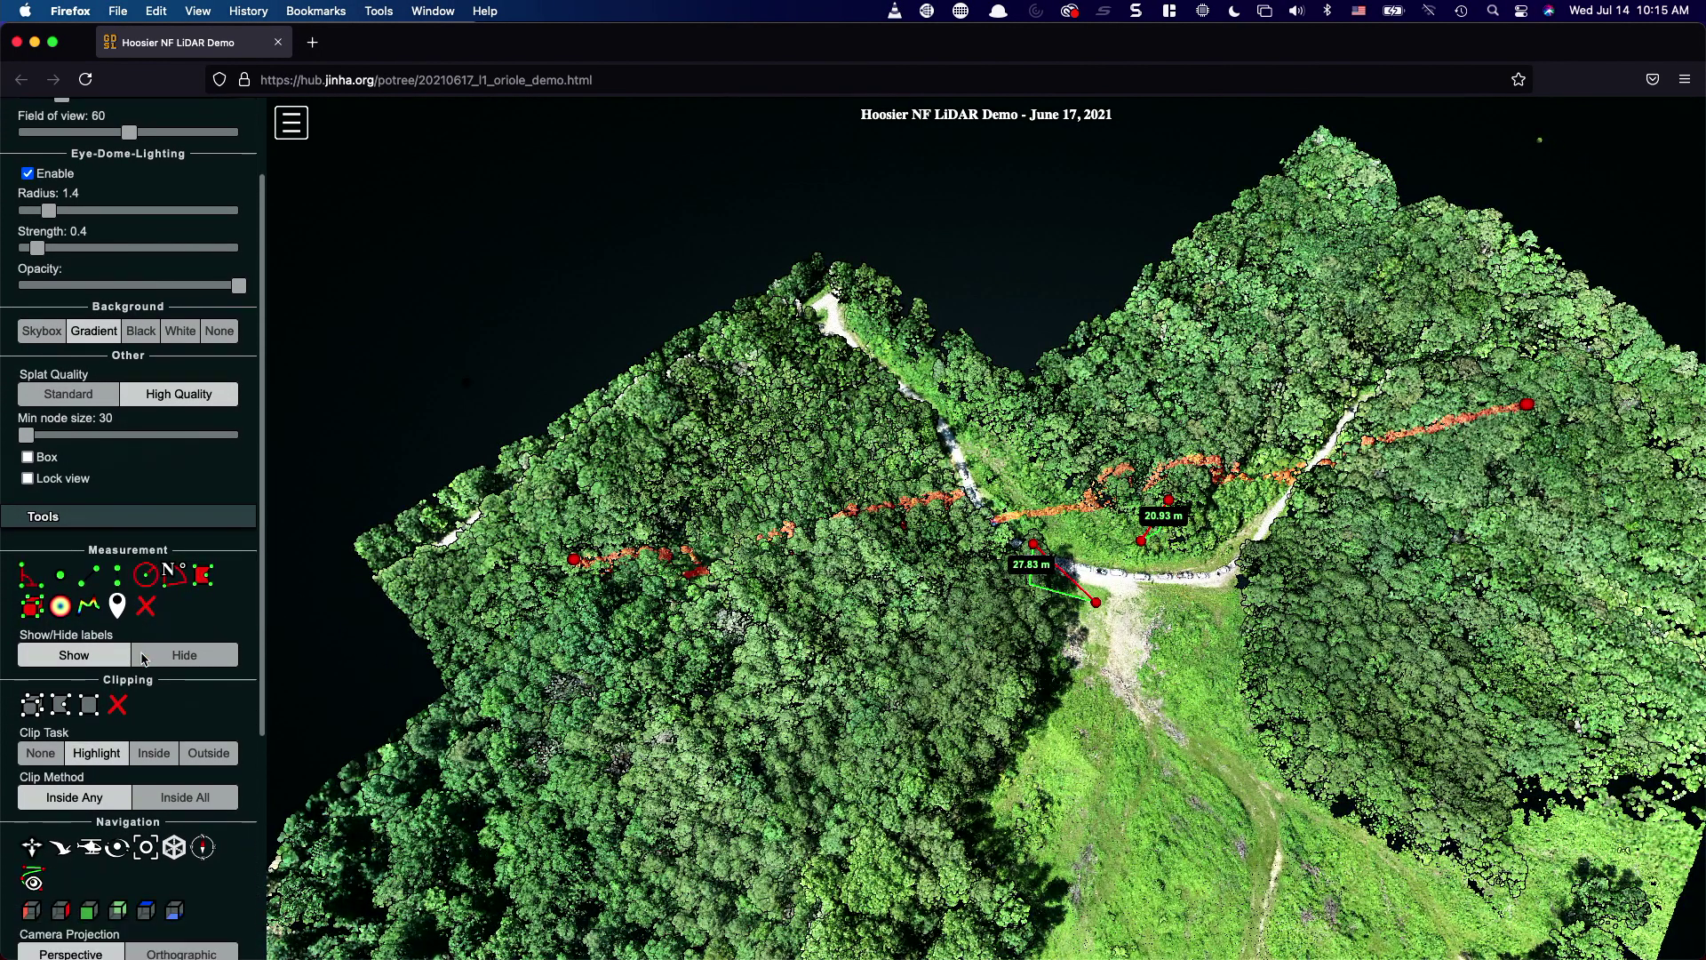
scroll(142, 657, "down", 5)
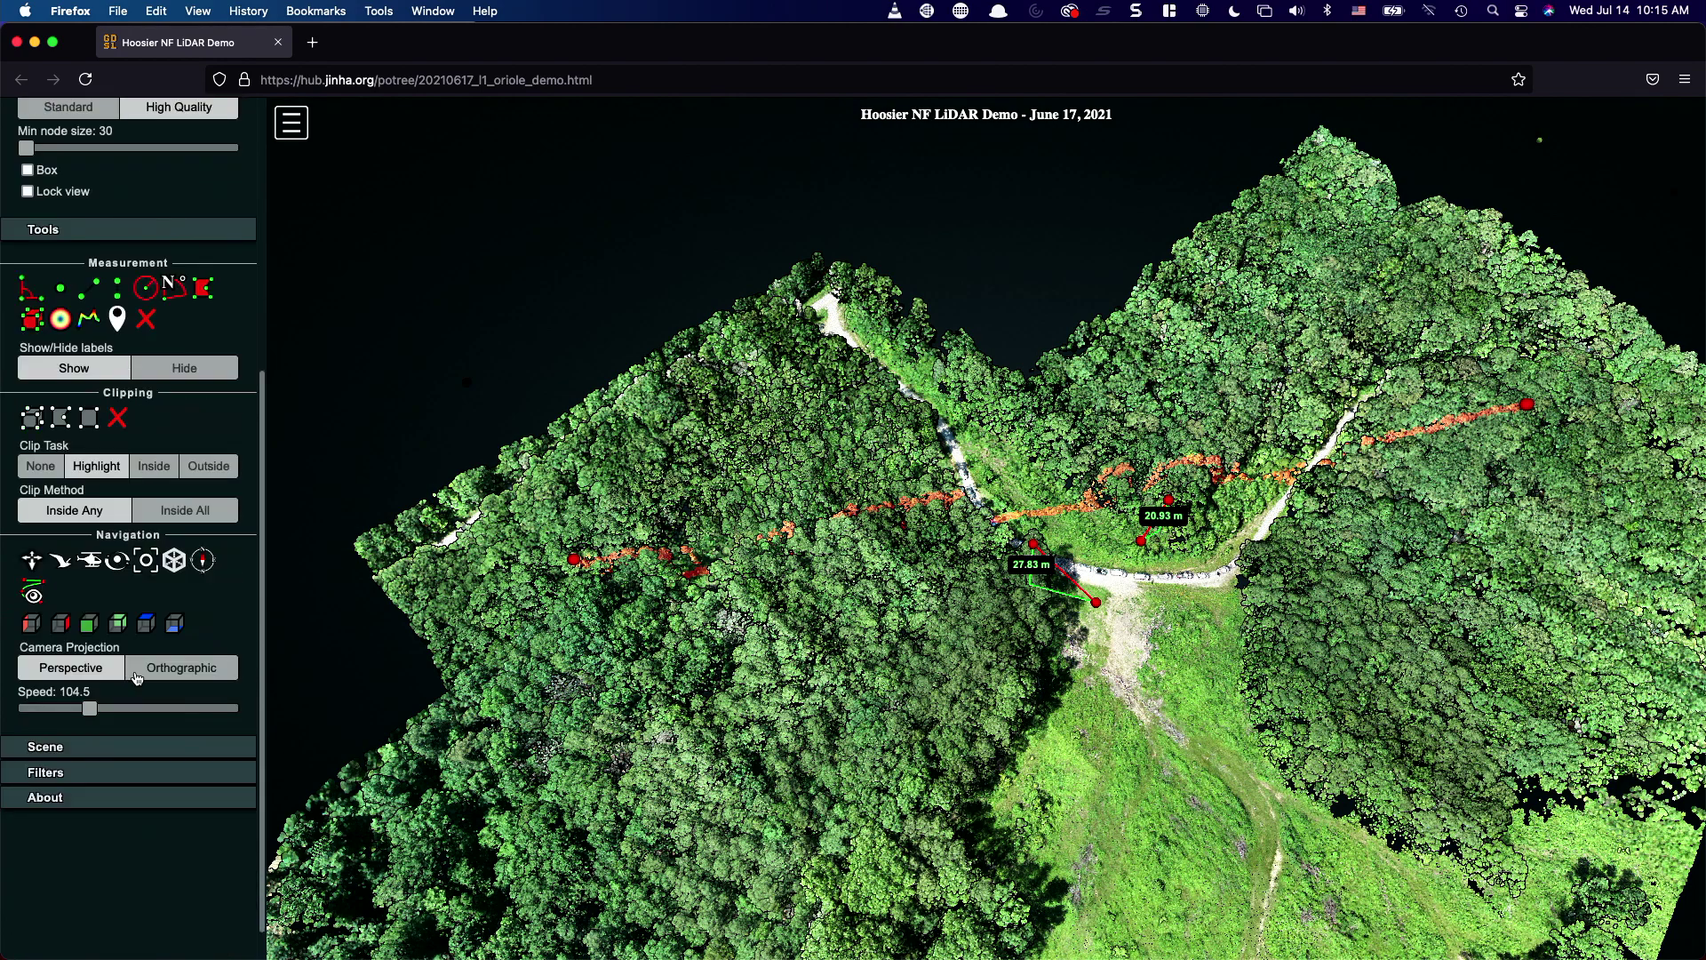
left_click(69, 751)
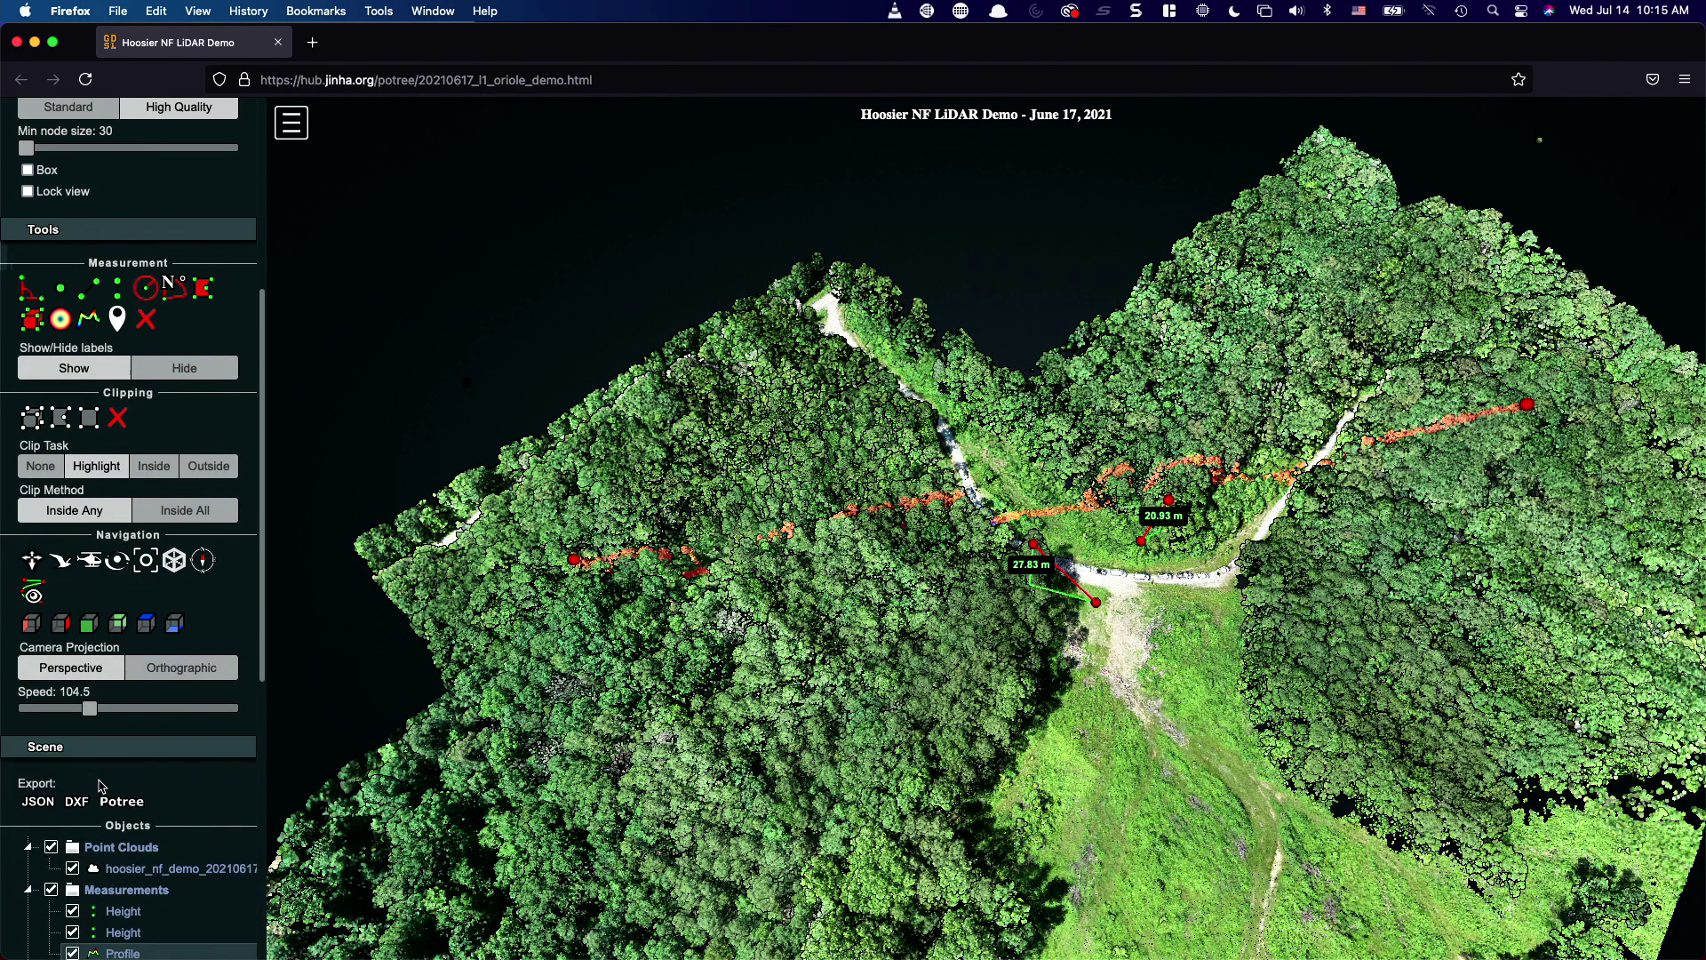
scroll(97, 782, "down", 8)
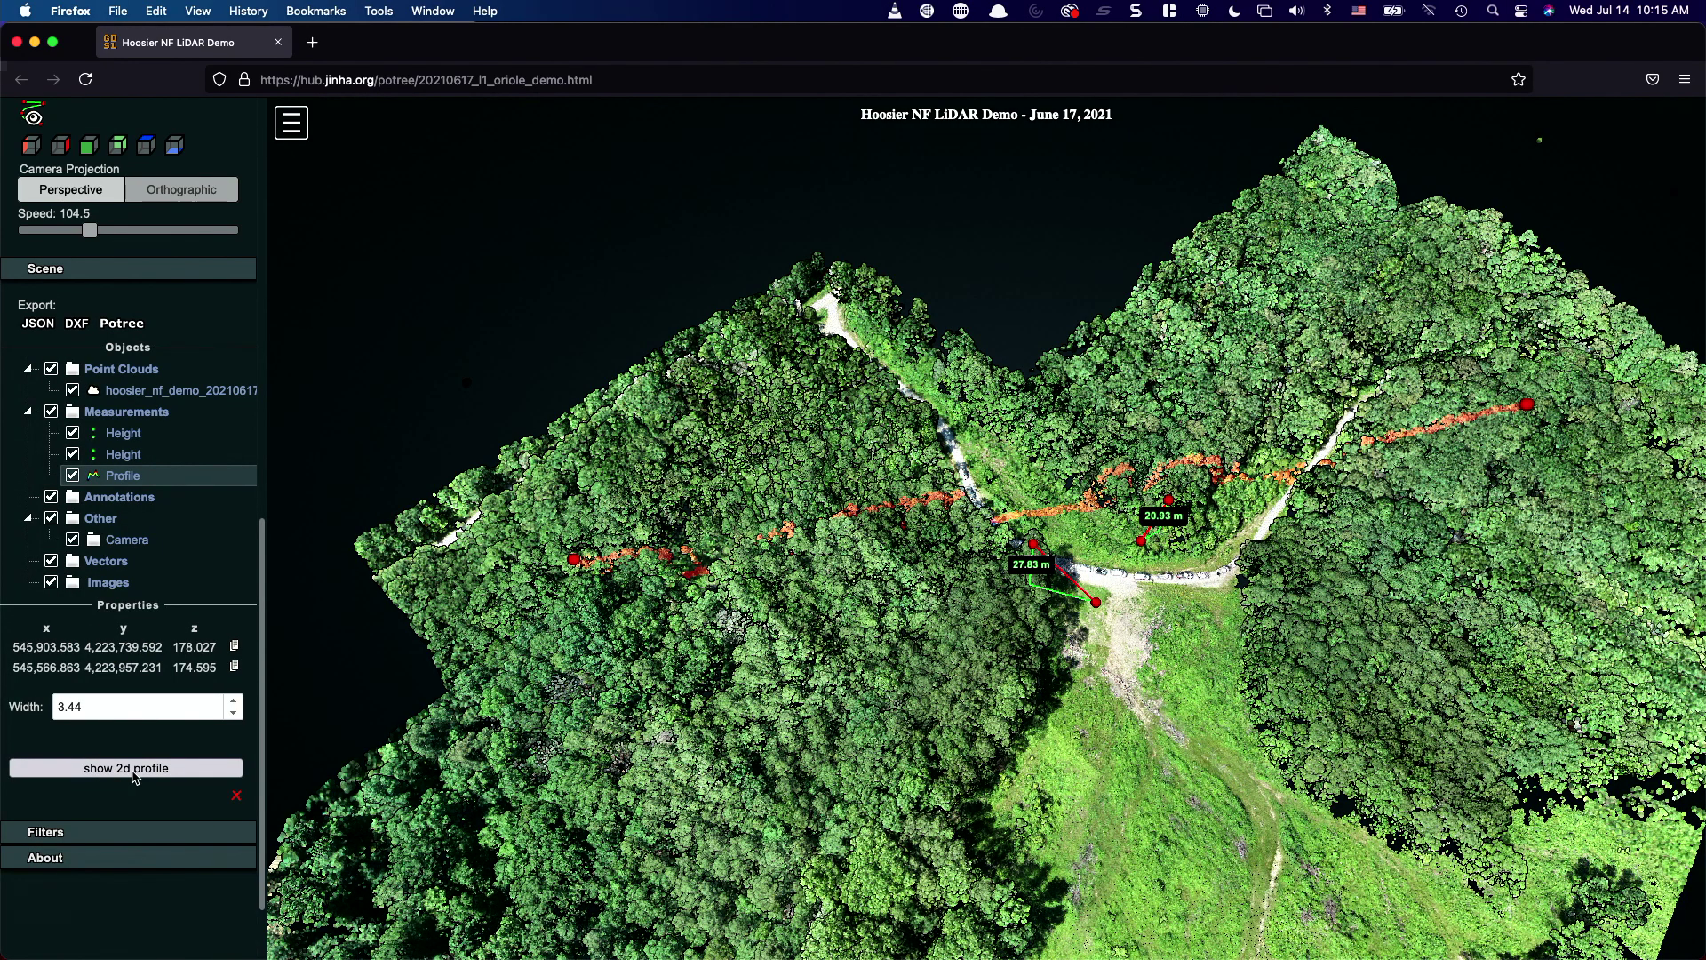
left_click(133, 769)
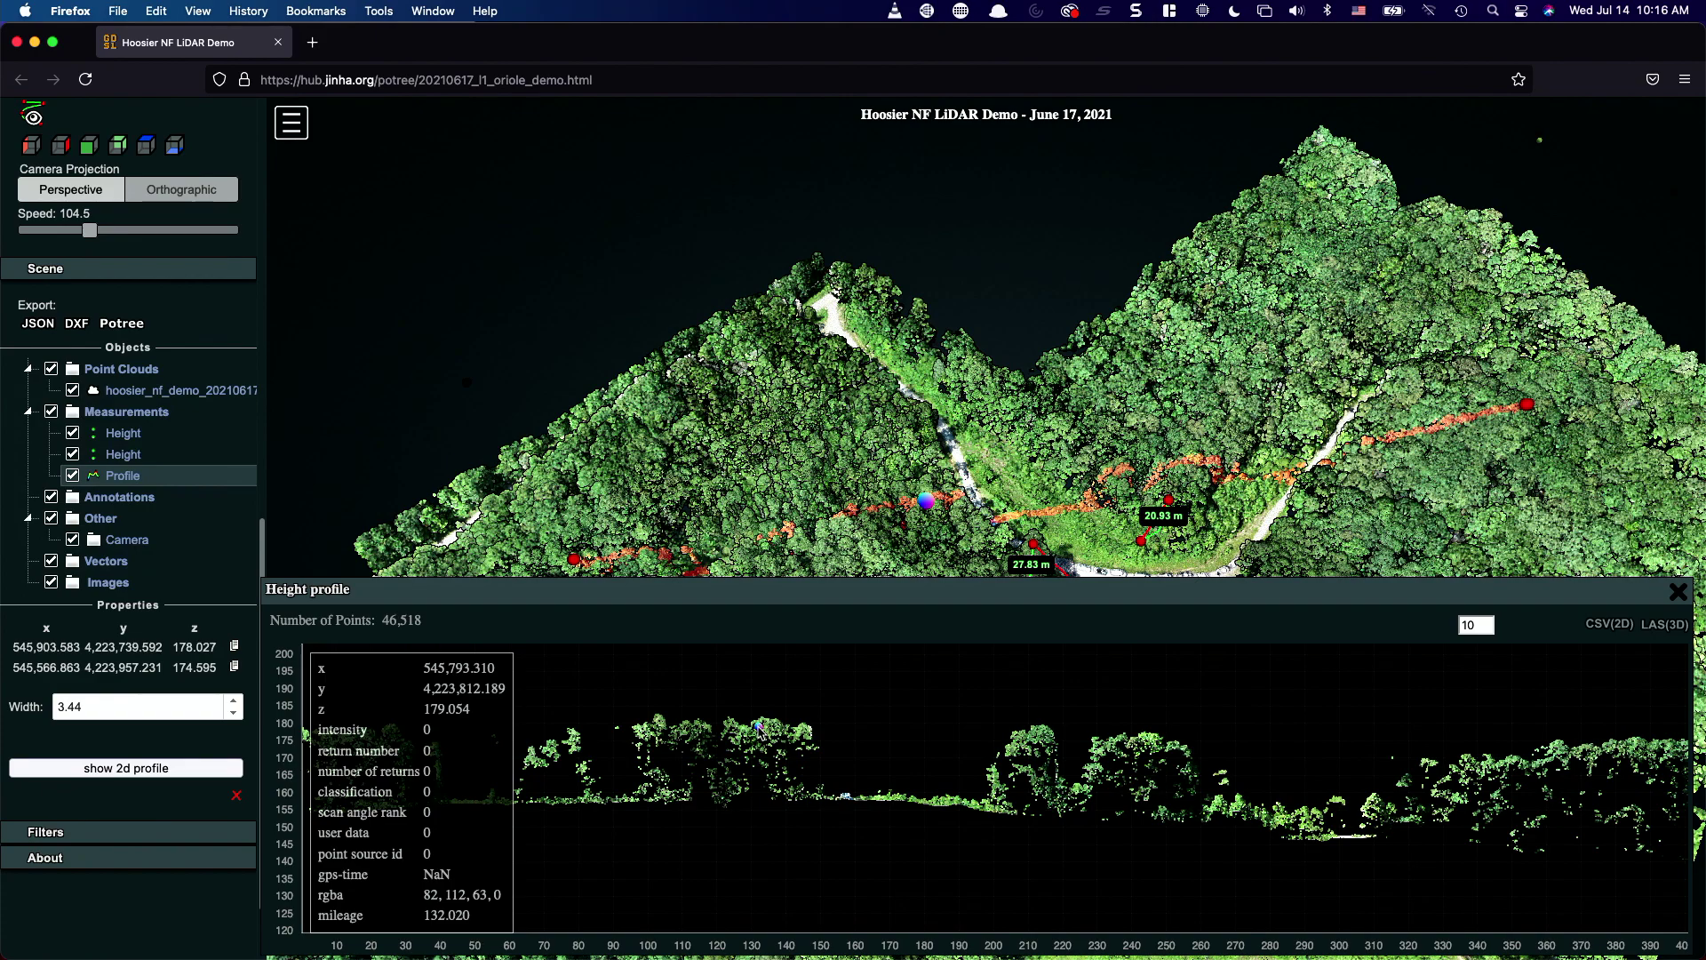
- Examine the tree canopy, ground line and vehicles along the 2D height profile at different scales and positions
scroll(760, 730, "down", 3)
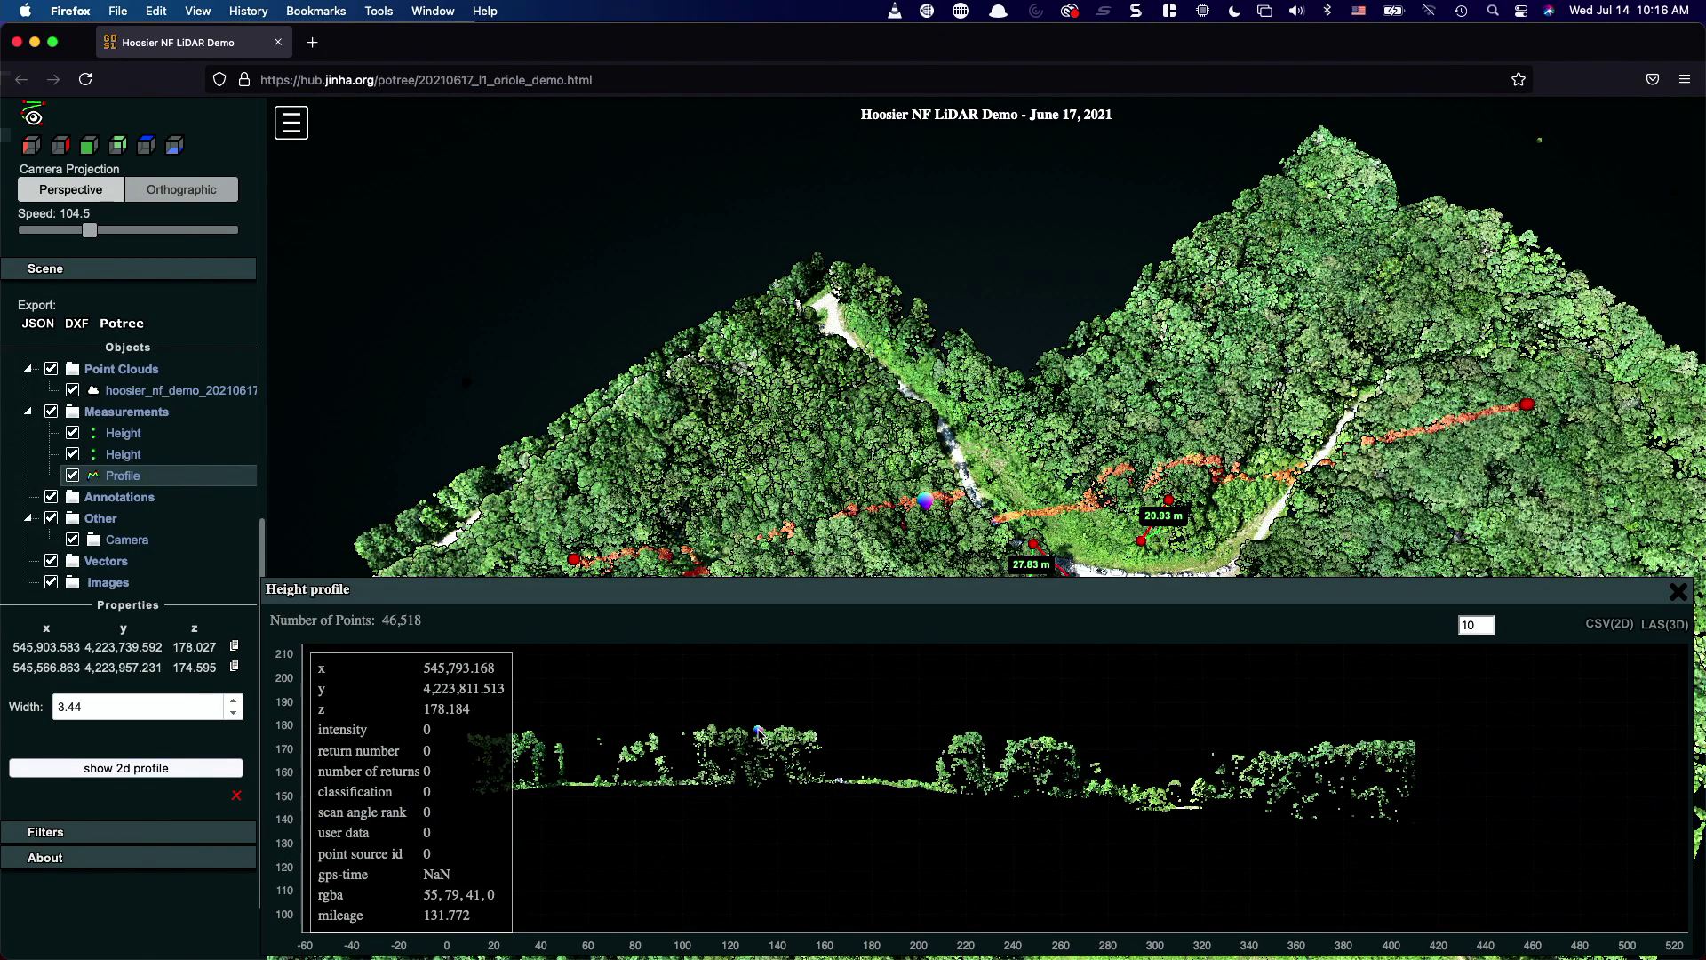
scroll(759, 730, "down", 1)
scroll(760, 730, "down", 1)
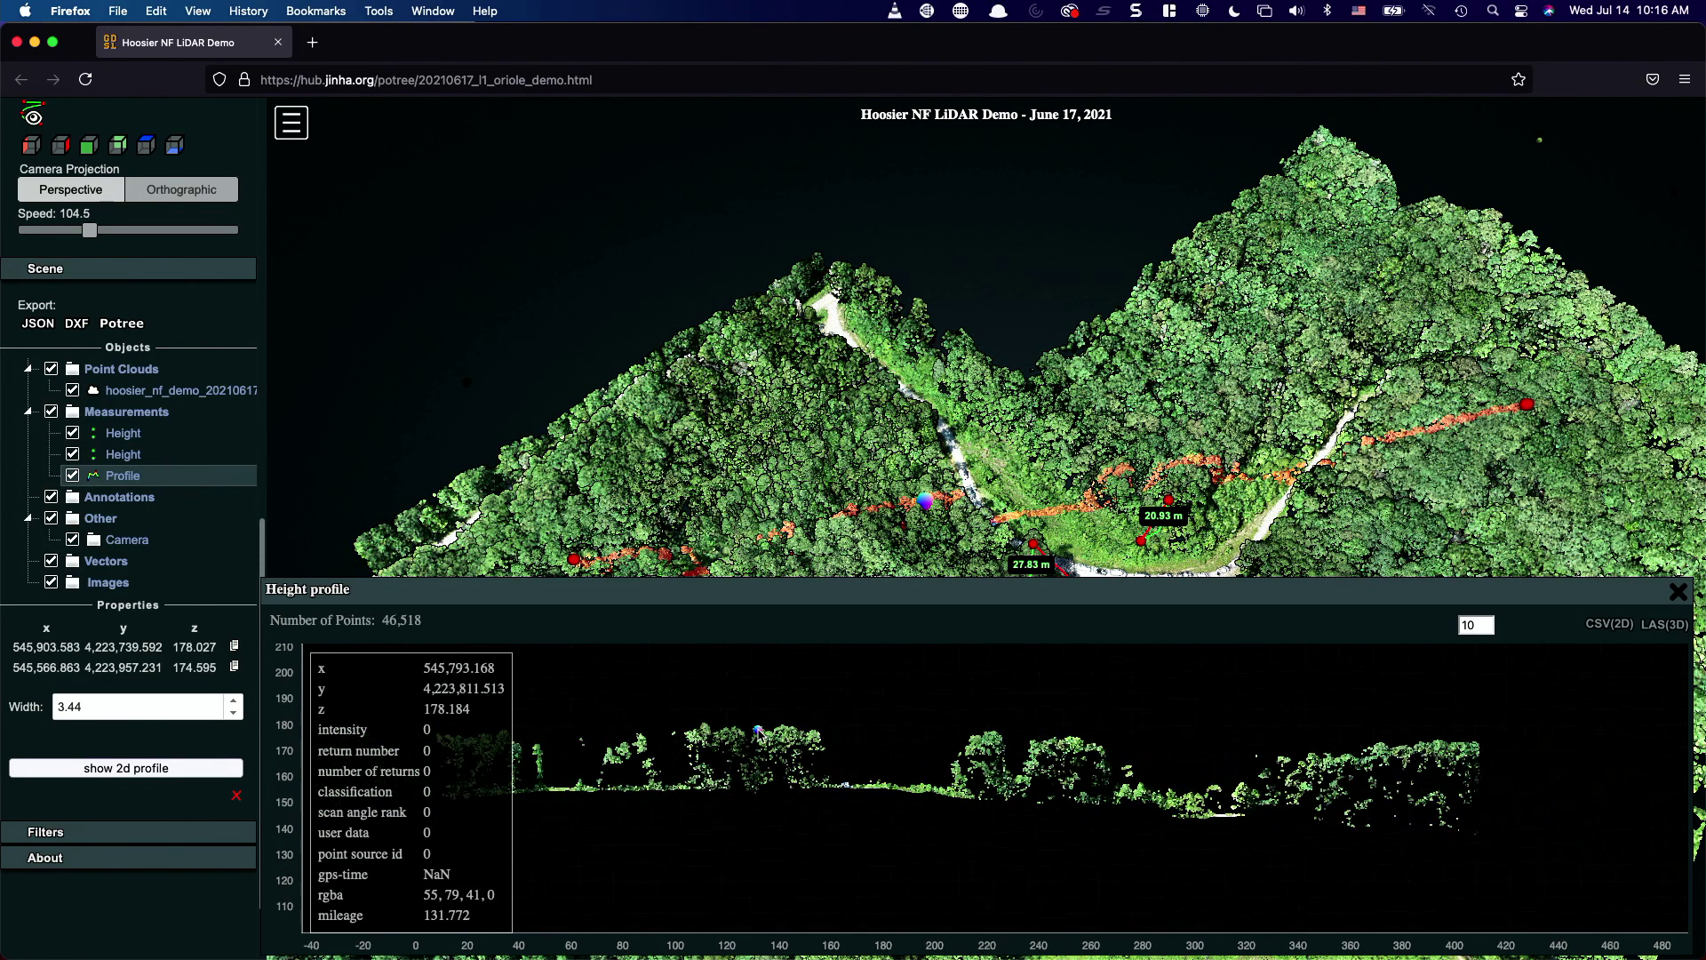
scroll(760, 730, "up", 2)
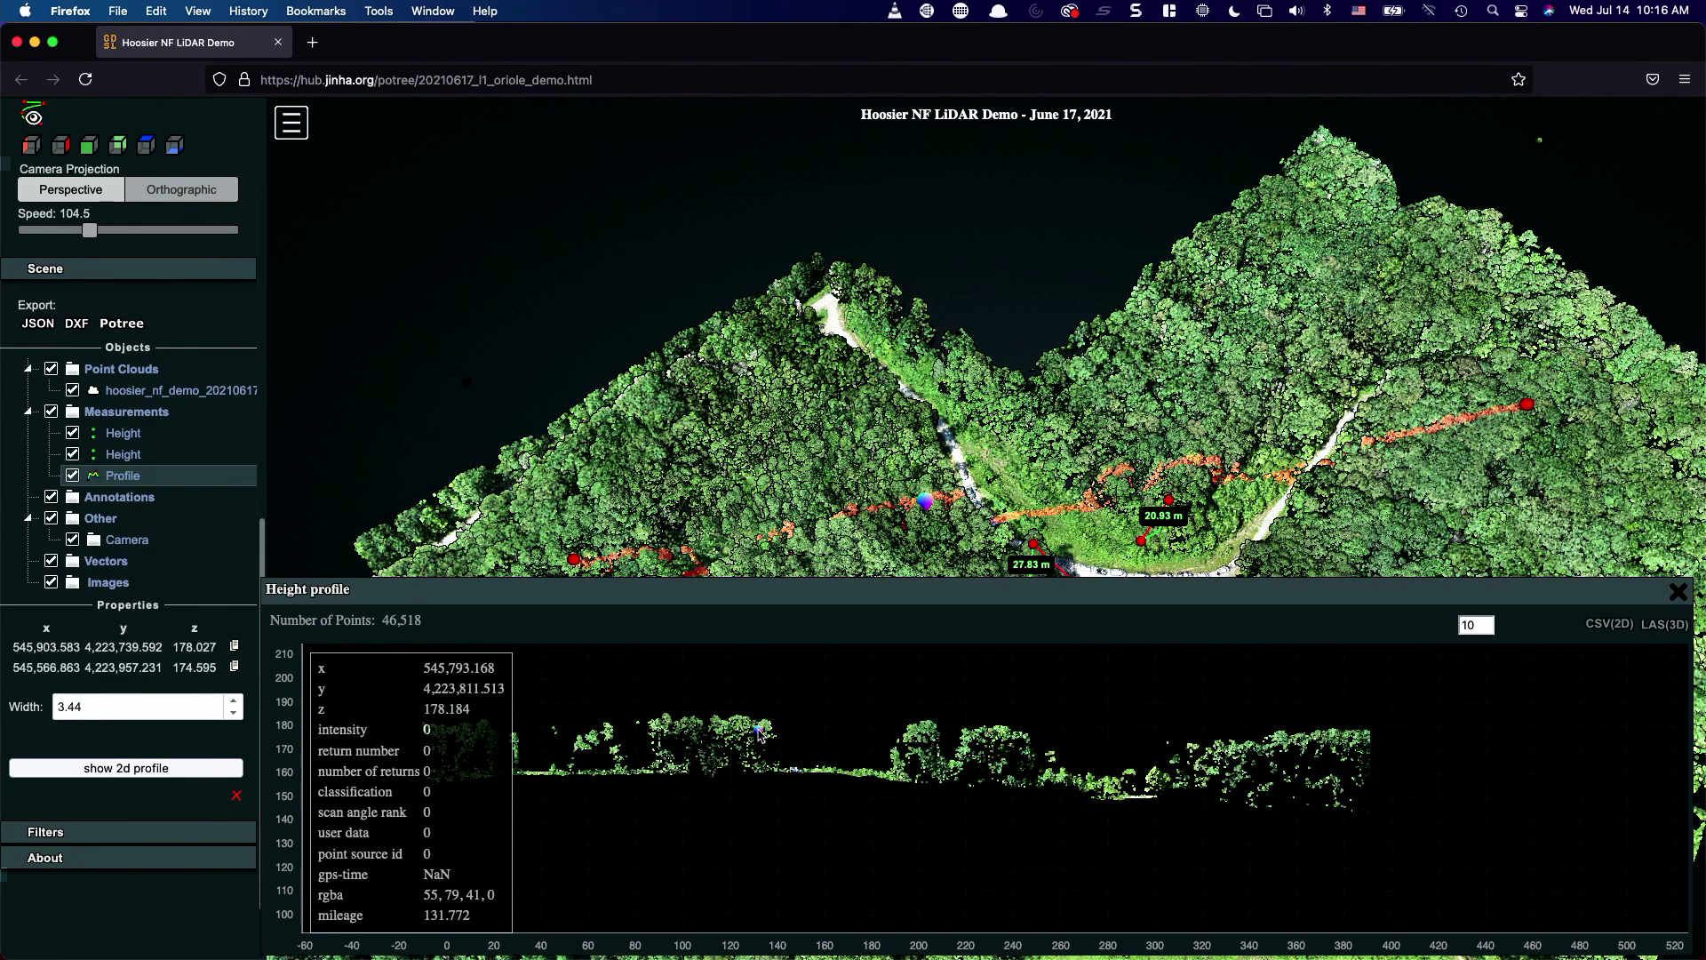
left_click_drag(809, 712, 1074, 730)
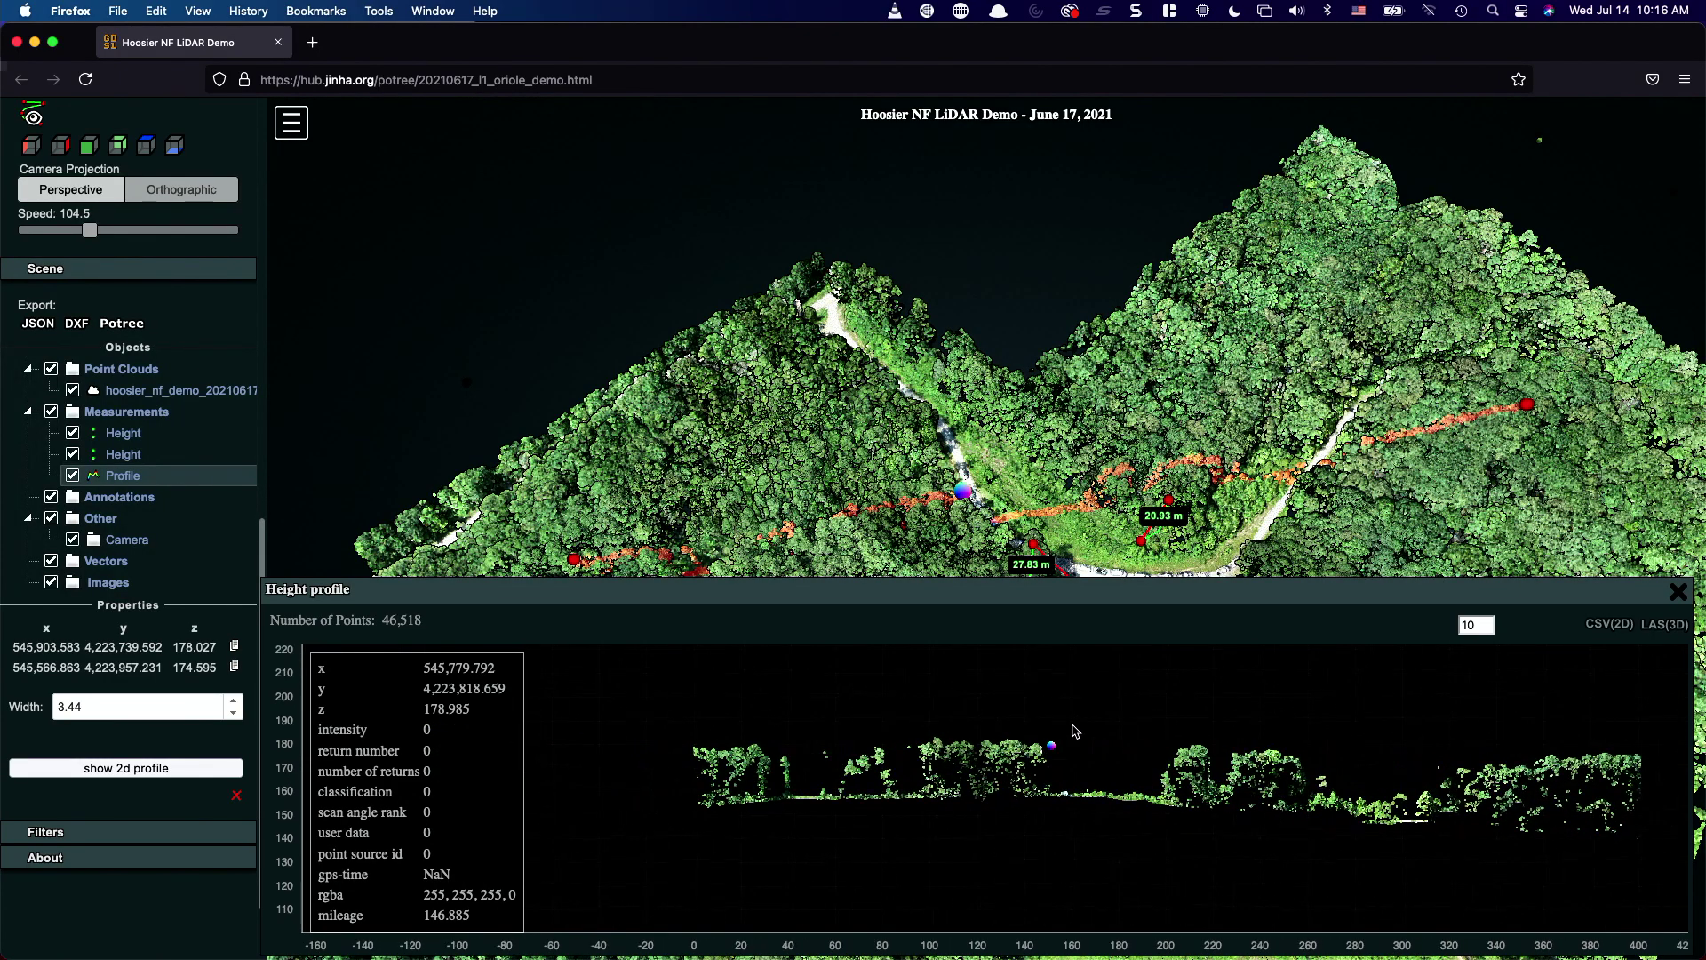
scroll(1045, 729, "up", 2)
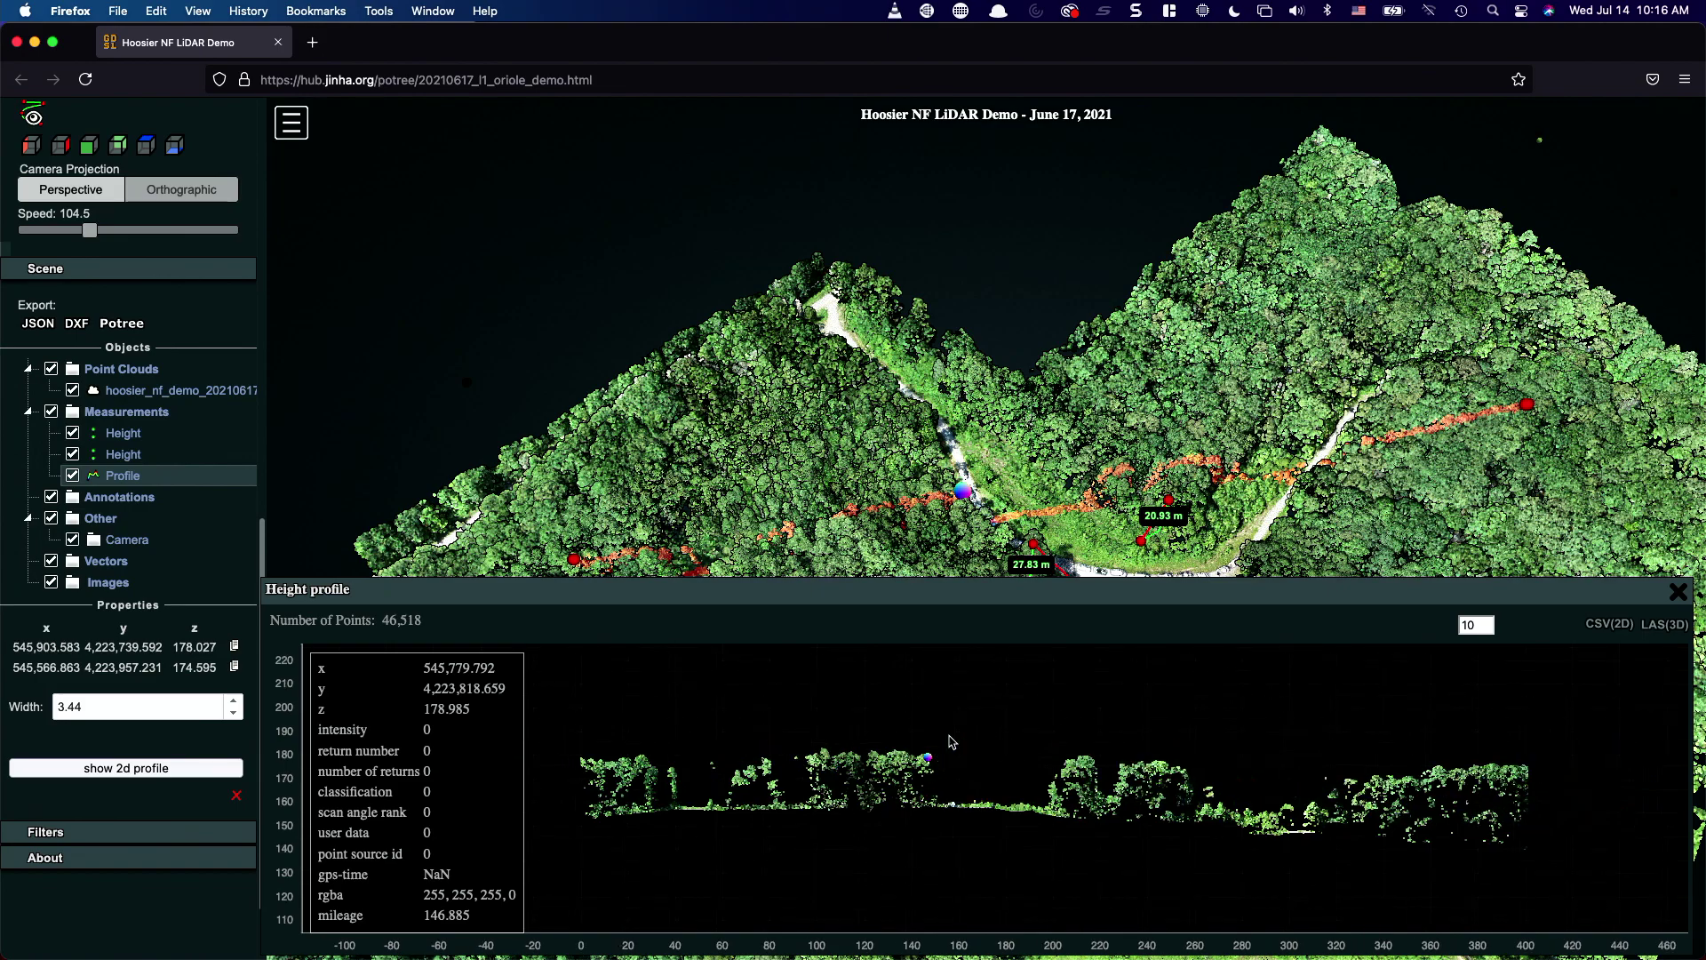
scroll(838, 772, "up", 2)
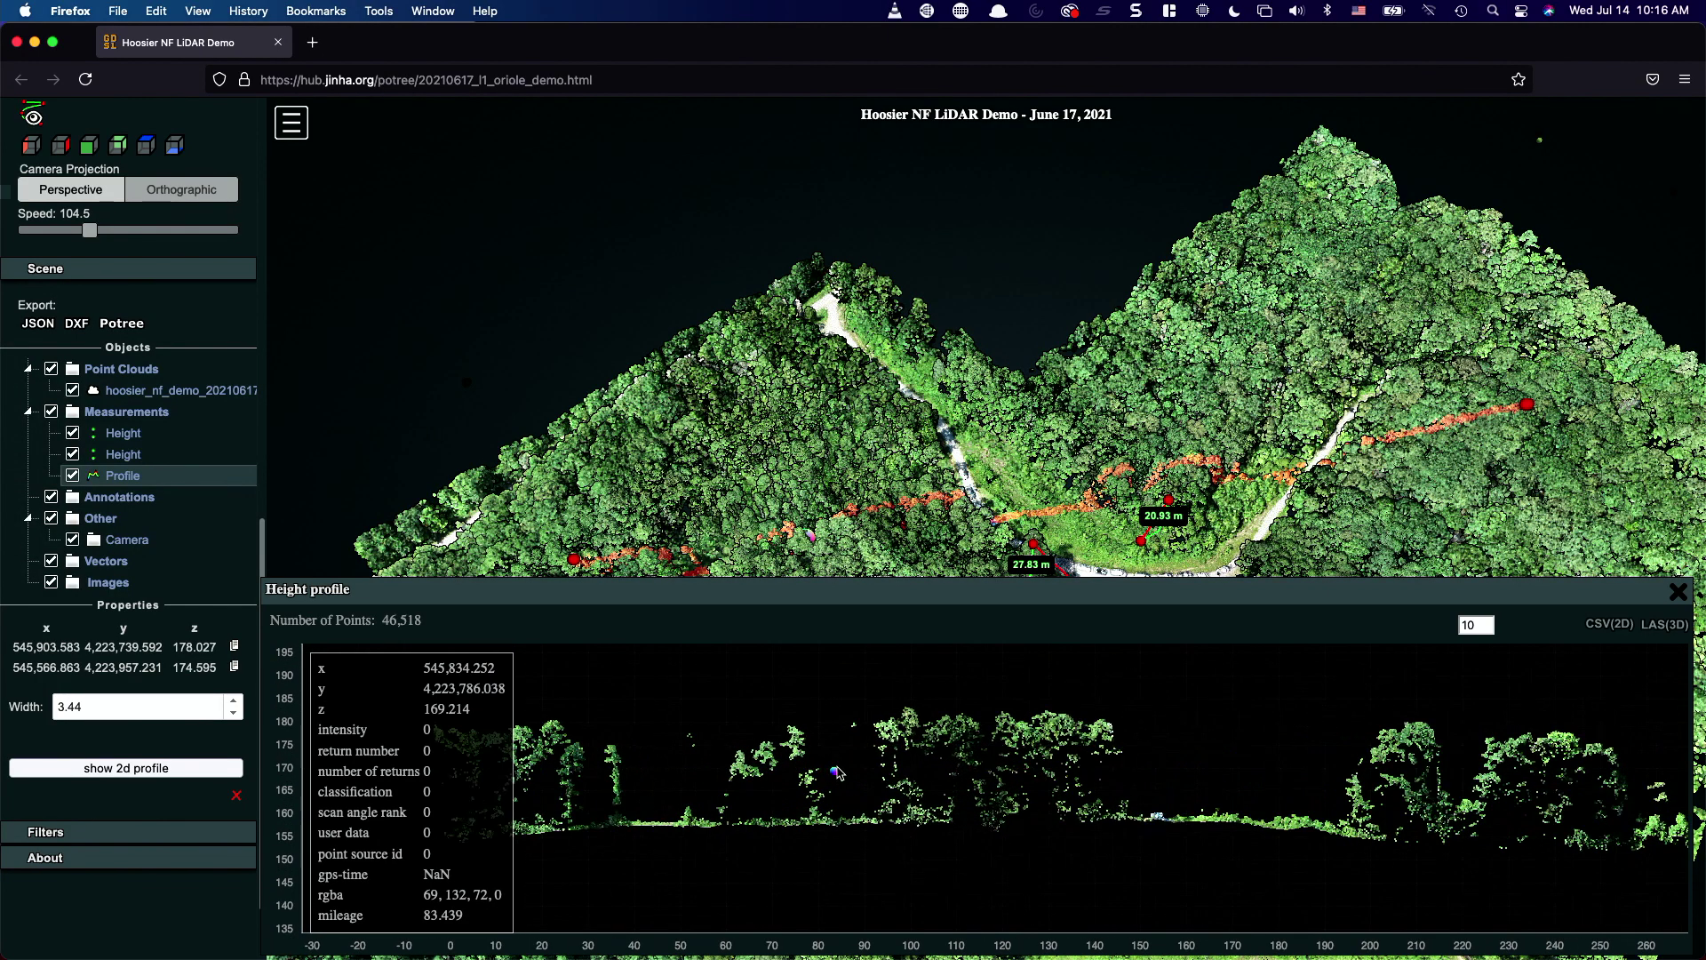
scroll(837, 772, "down", 2)
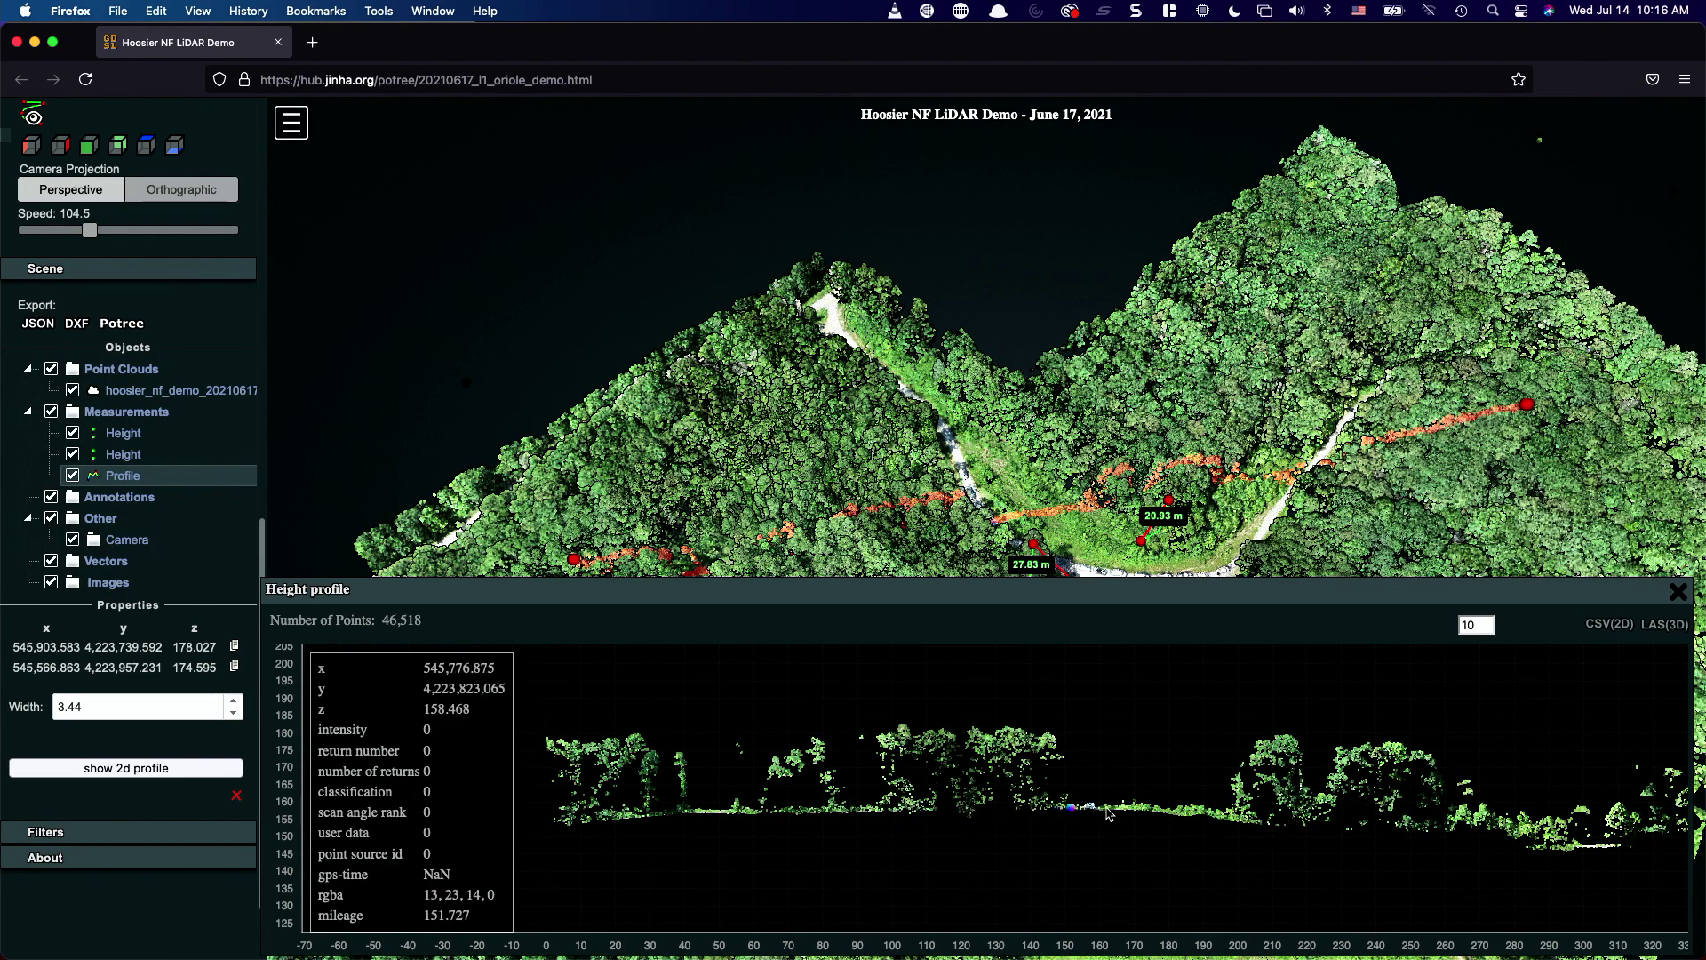
left_click_drag(1155, 809, 849, 818)
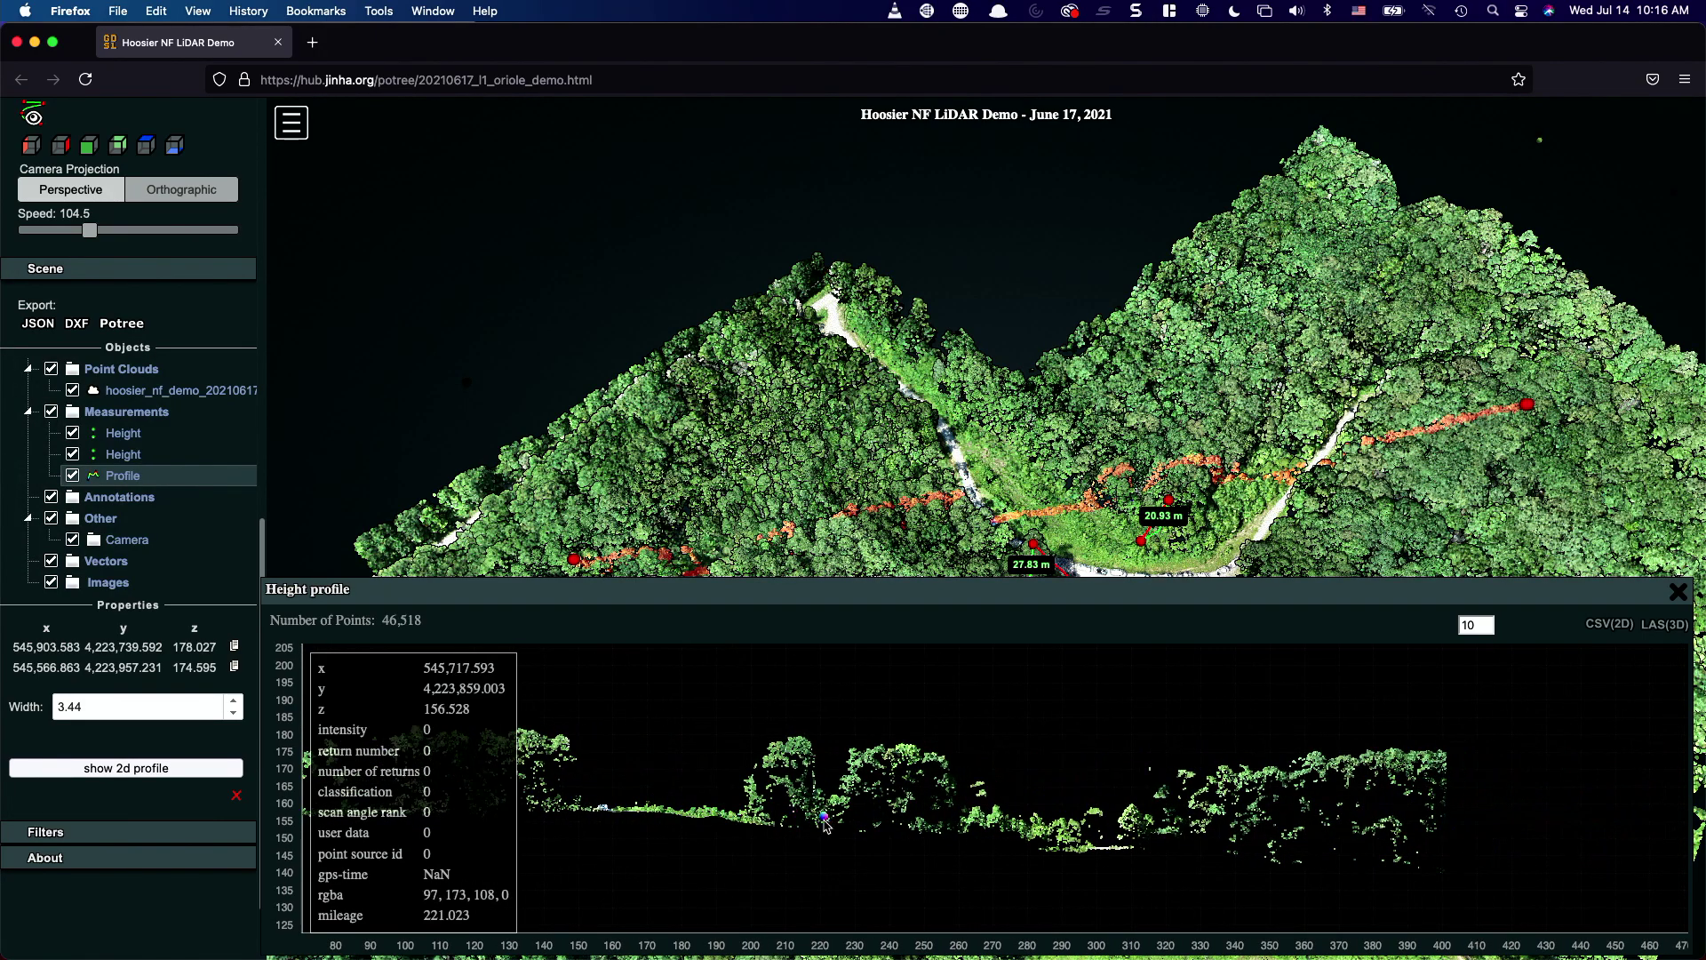